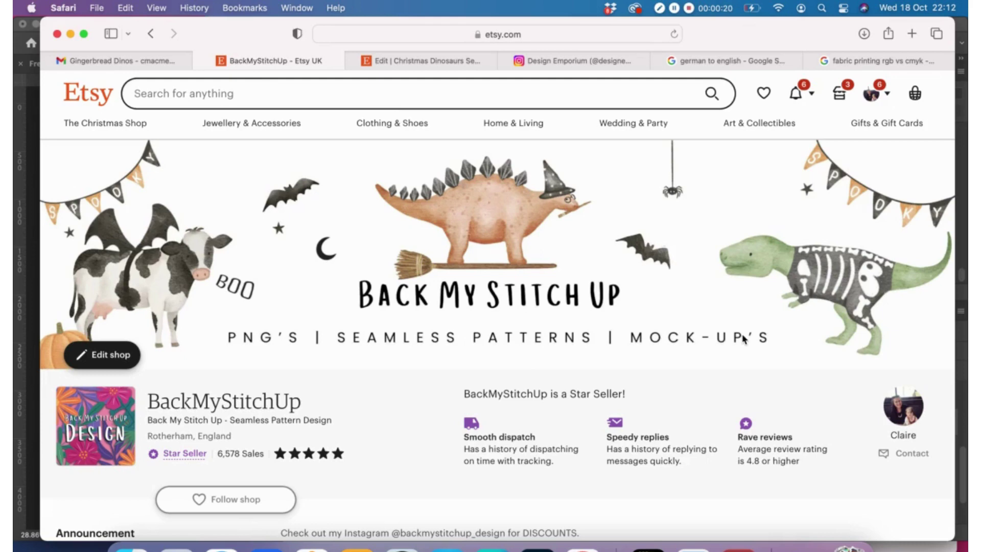
Go to Shop Manager's Listings page showing the shop's 436 active listings
scroll(707, 284, "down", 4)
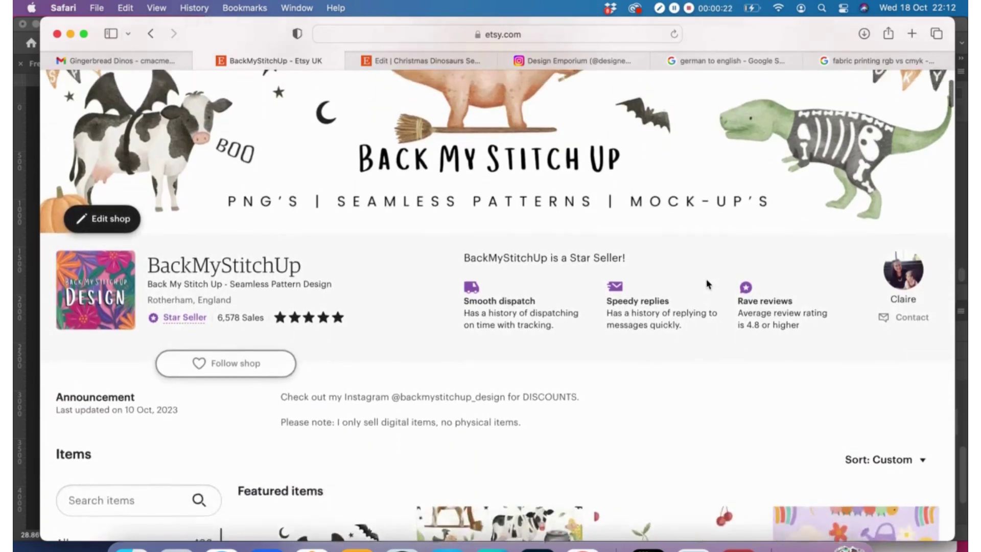
scroll(707, 284, "up", 3)
scroll(769, 186, "down", 15)
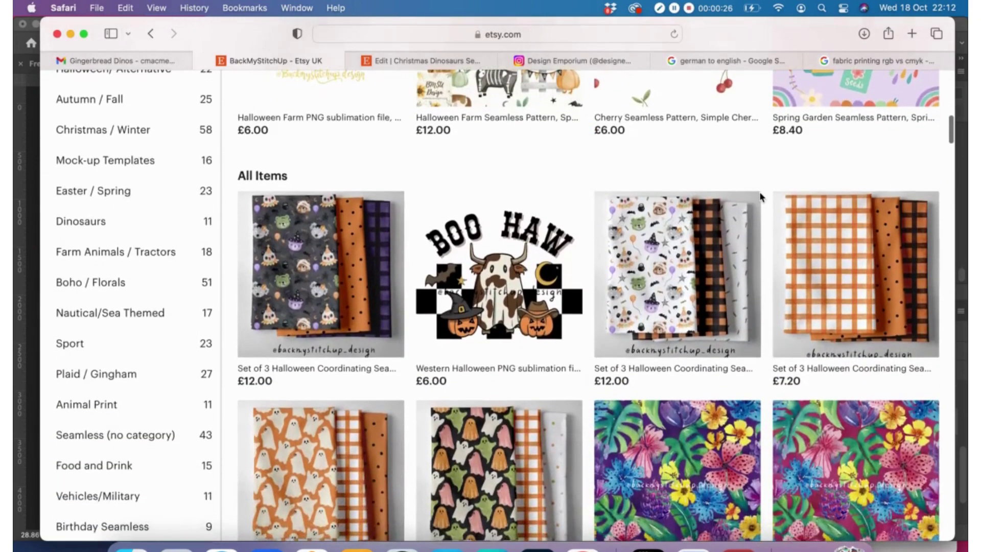
scroll(759, 191, "up", 12)
scroll(759, 191, "up", 3)
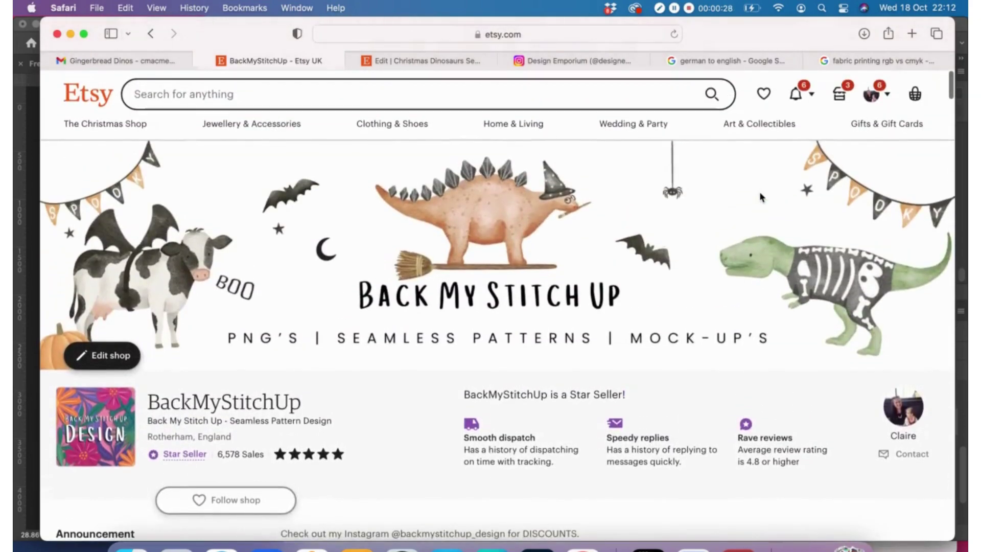
left_click(841, 100)
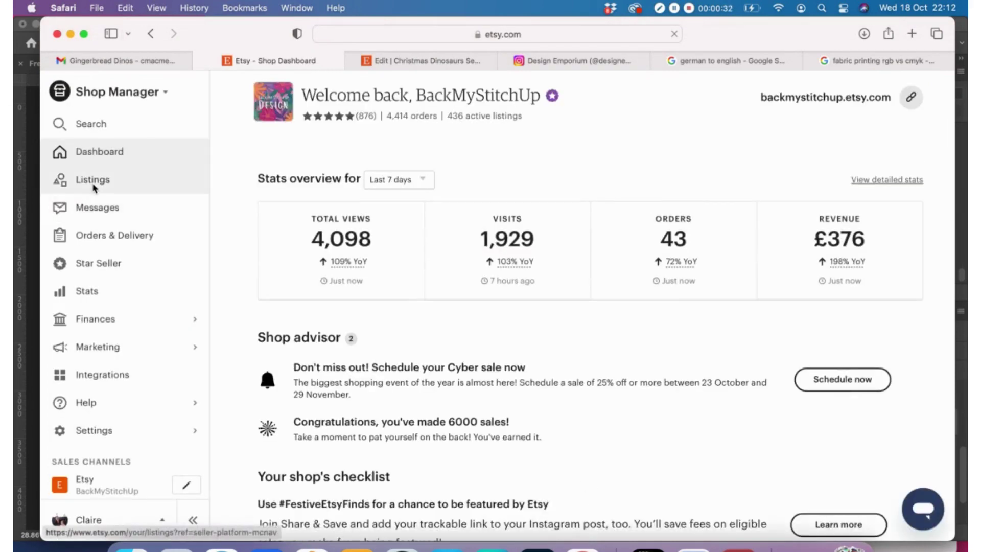
left_click(92, 181)
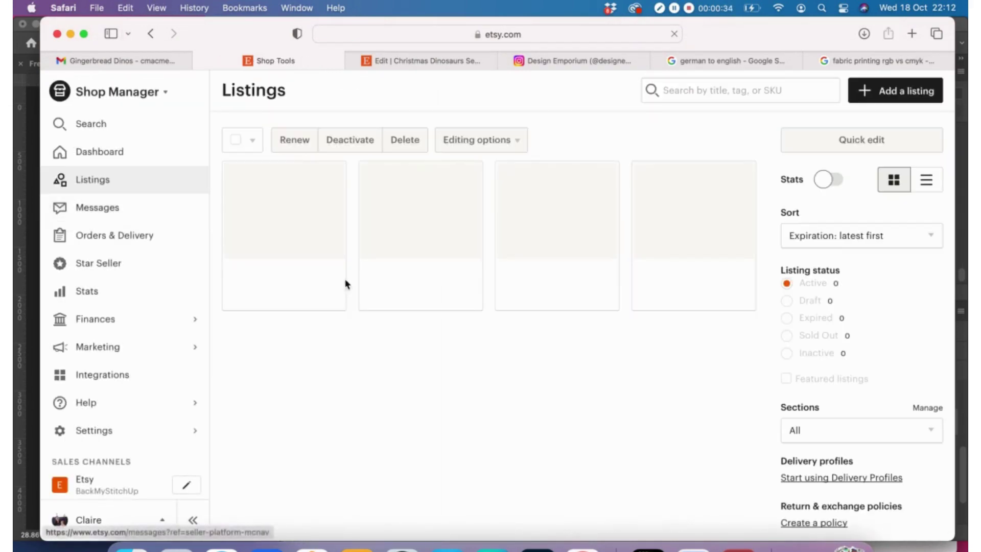
Open the first listing card's gear menu to edit the Christmas Dinosaurs listing
scroll(615, 347, "down", 2)
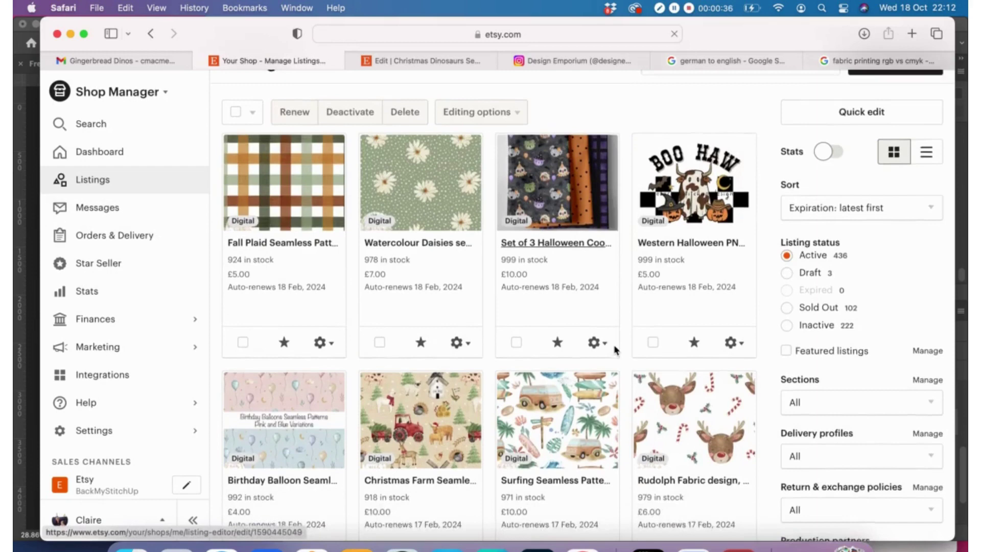
scroll(615, 347, "up", 2)
scroll(615, 350, "down", 2)
scroll(615, 351, "up", 2)
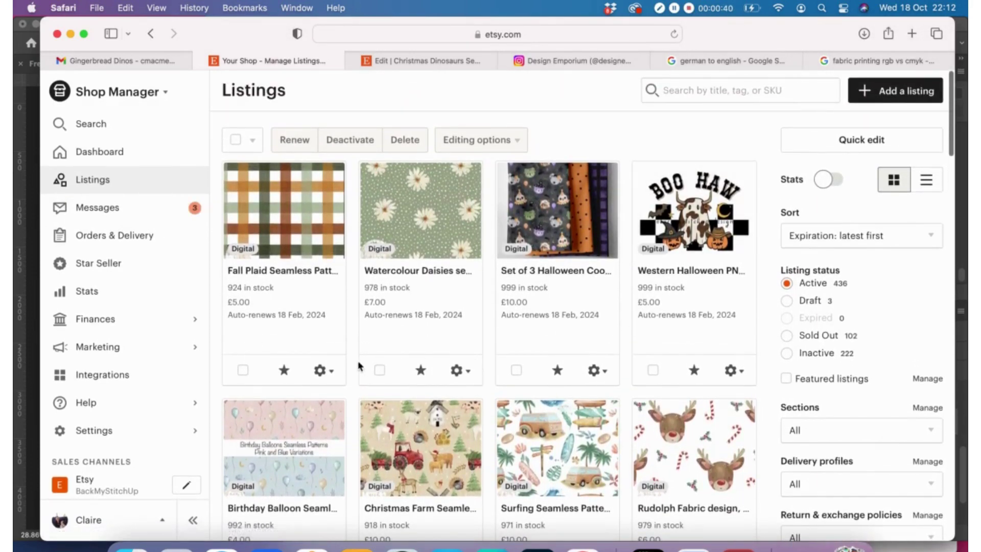
left_click(322, 372)
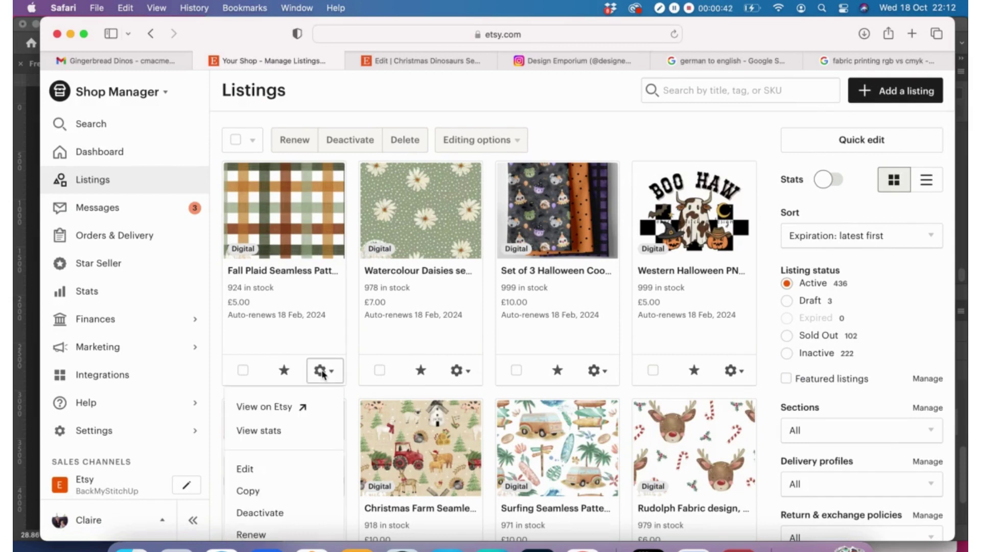
scroll(322, 374, "down", 3)
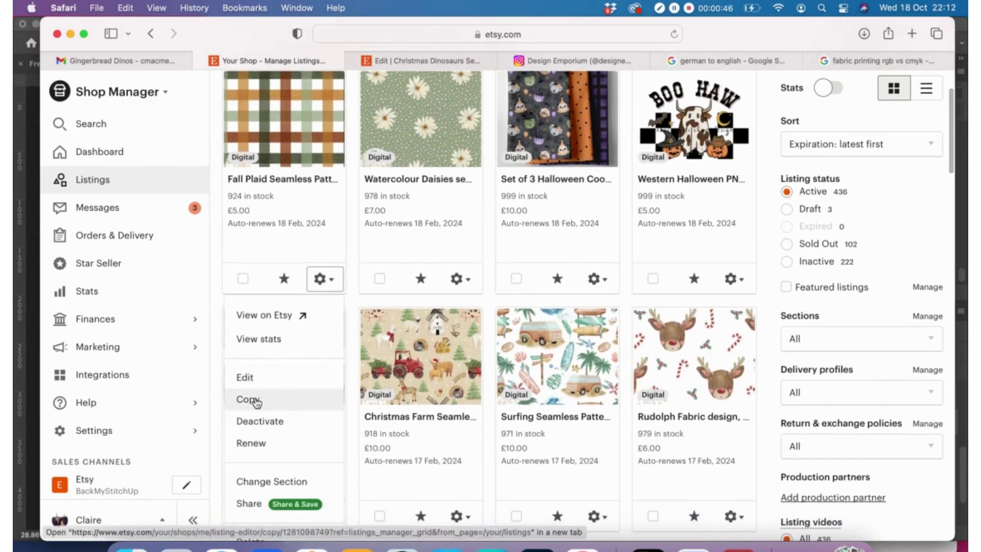
scroll(258, 405, "up", 1)
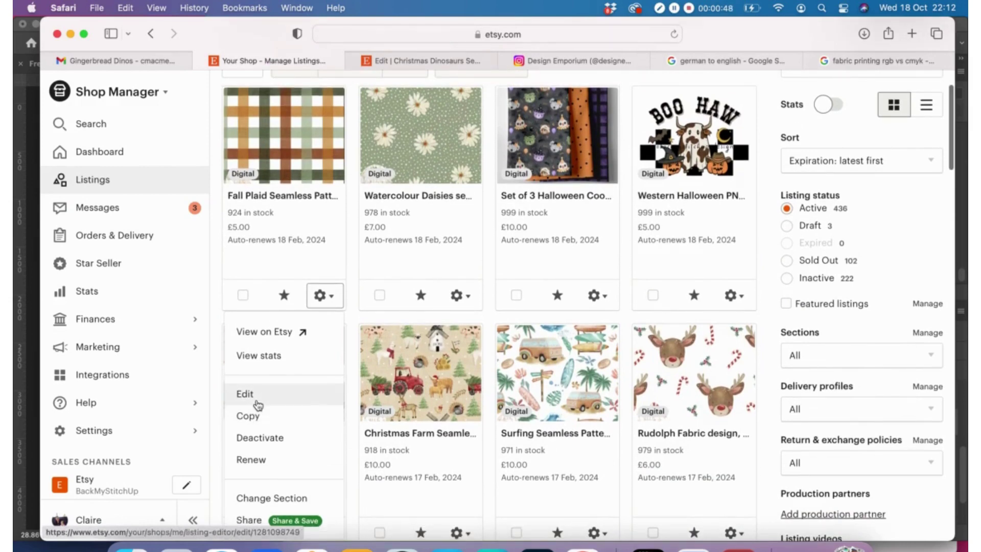
scroll(259, 428, "up", 3)
scroll(259, 424, "up", 1)
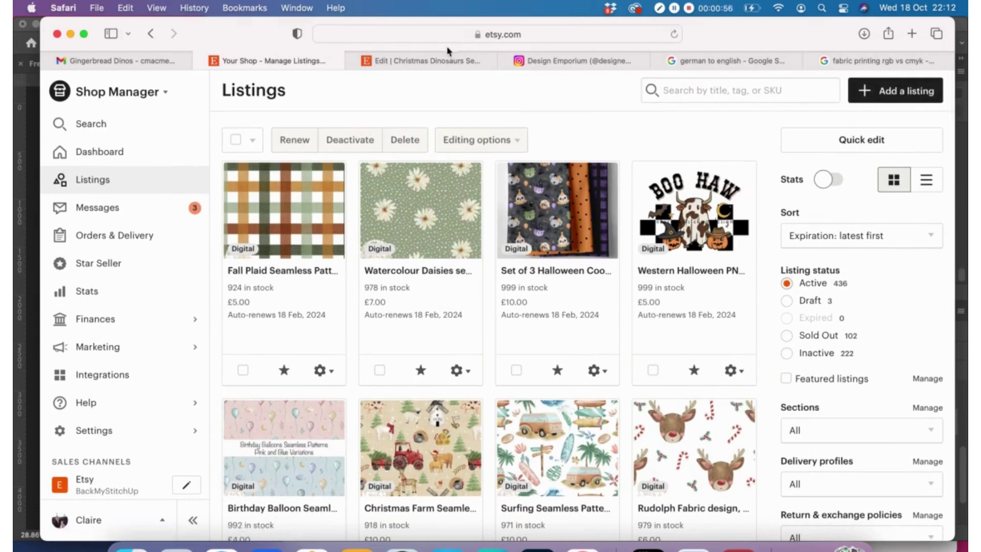
left_click(415, 64)
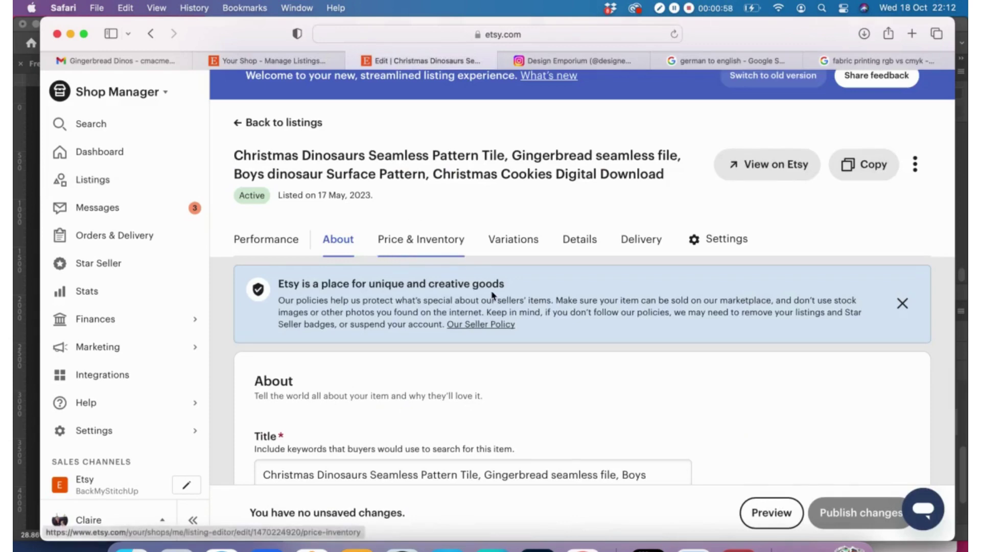
scroll(493, 295, "down", 1)
scroll(493, 295, "down", 3)
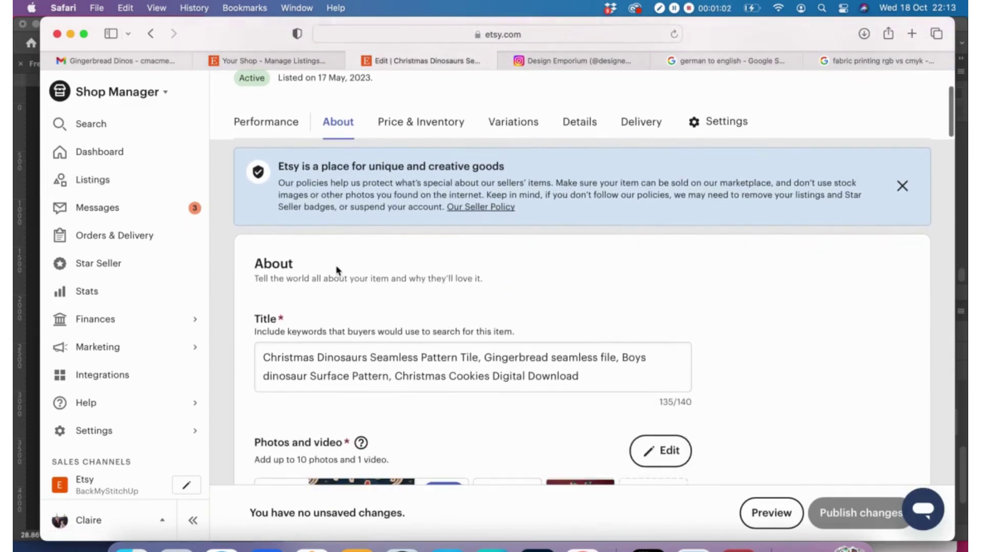
scroll(337, 272, "down", 2)
scroll(525, 233, "down", 1)
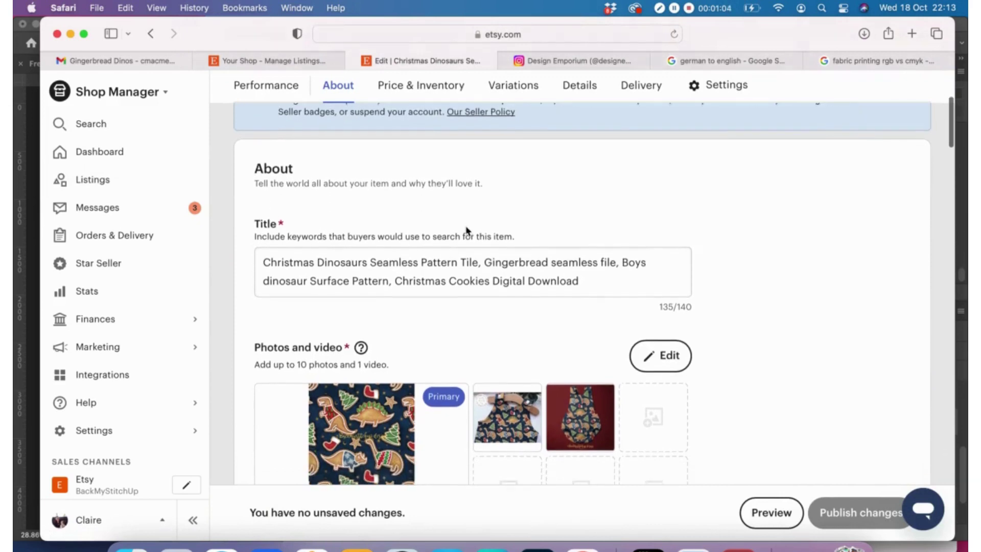
left_click(581, 264)
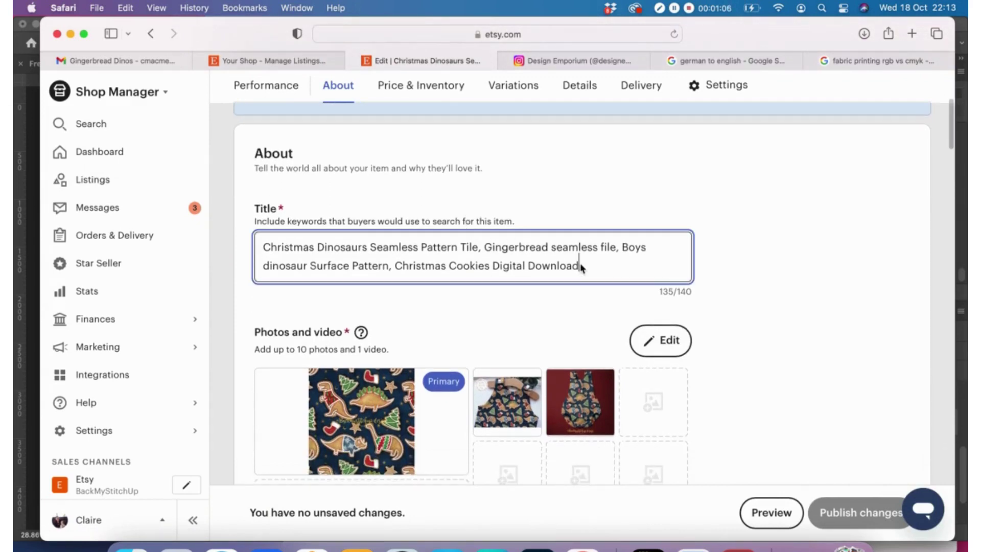
scroll(596, 186, "down", 1)
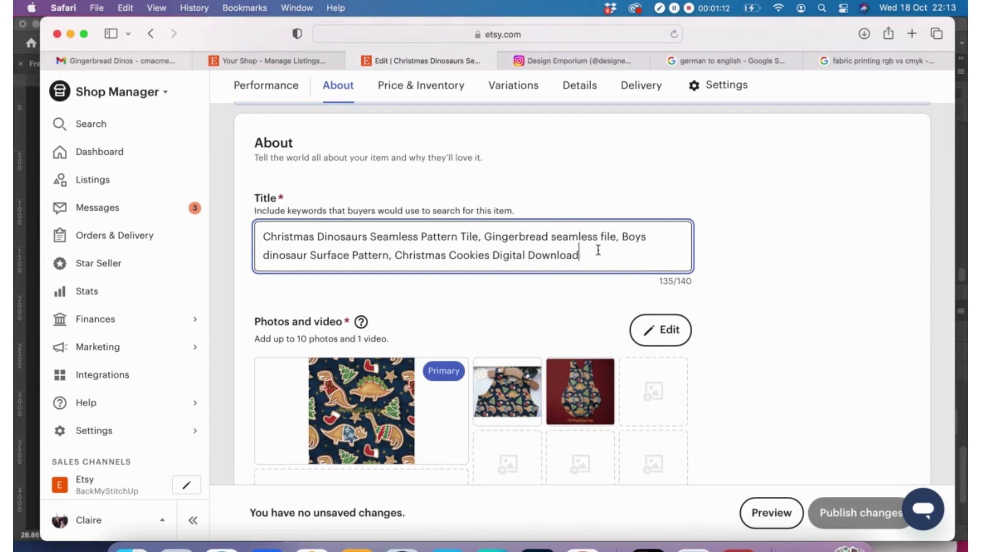
scroll(599, 250, "down", 2)
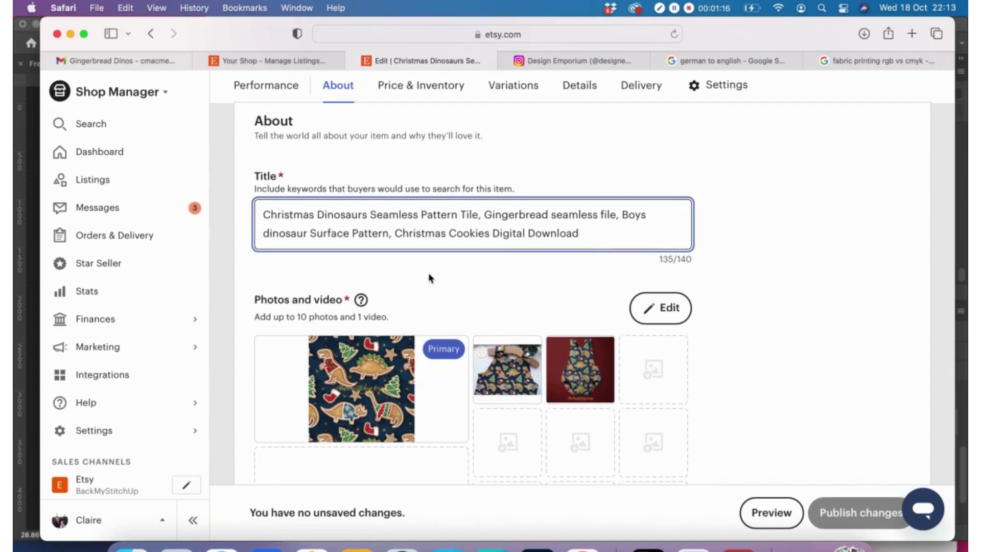
scroll(429, 277, "down", 2)
scroll(440, 278, "up", 3)
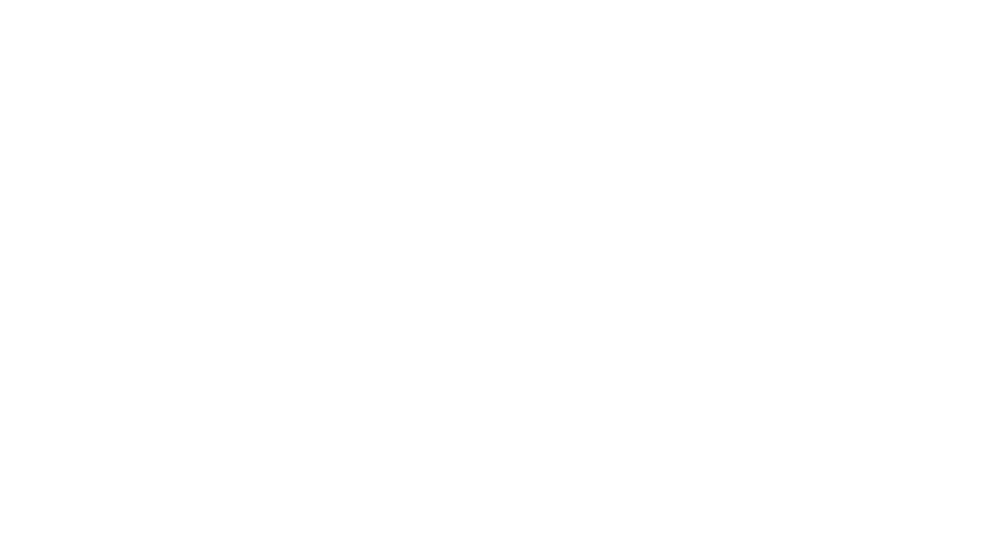
scroll(347, 350, "down", 3)
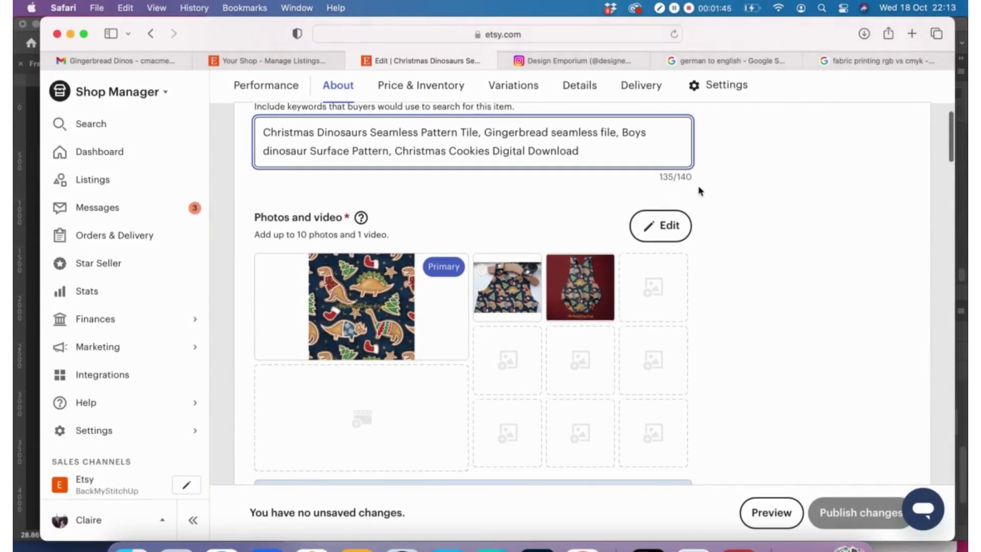
scroll(713, 225, "down", 3)
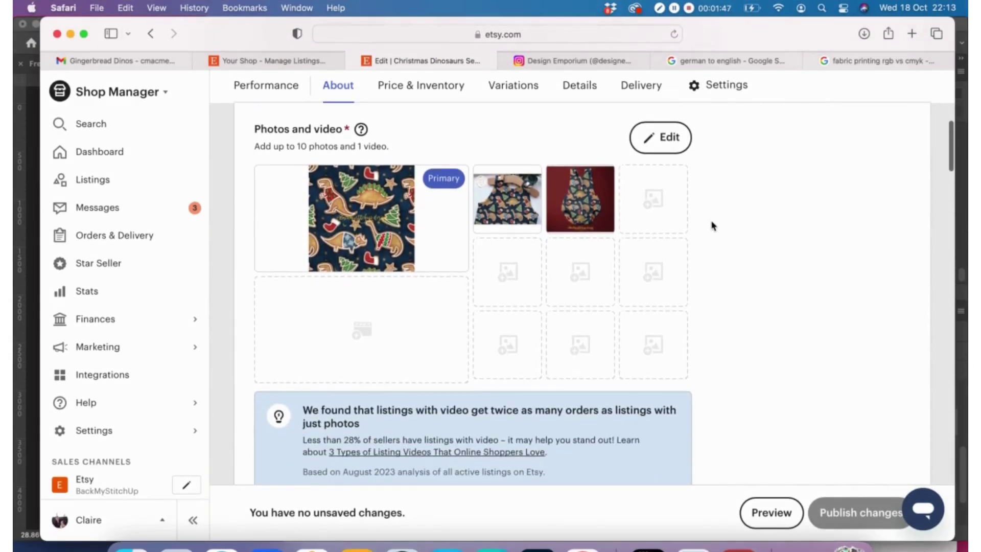
scroll(712, 223, "up", 1)
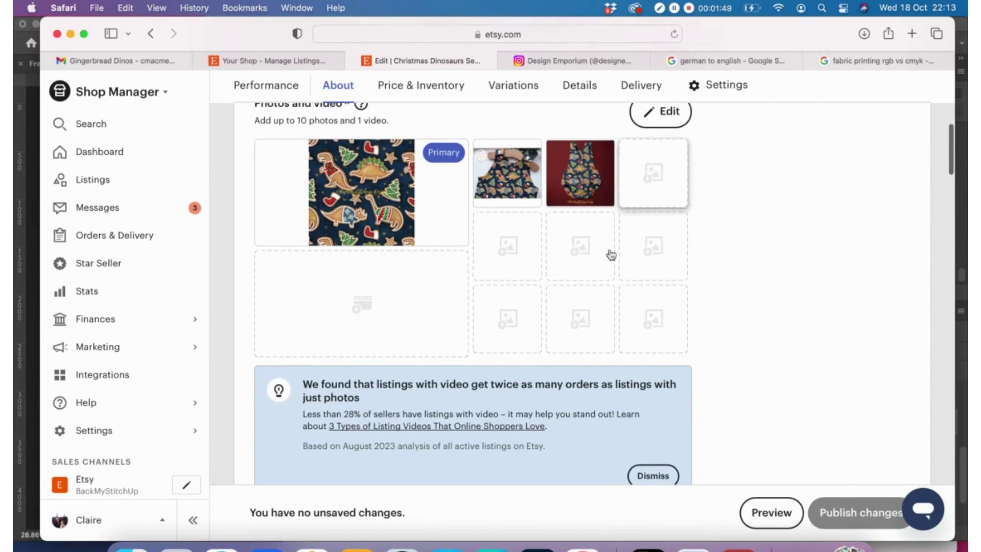
scroll(611, 255, "up", 2)
mouse_move(327, 258)
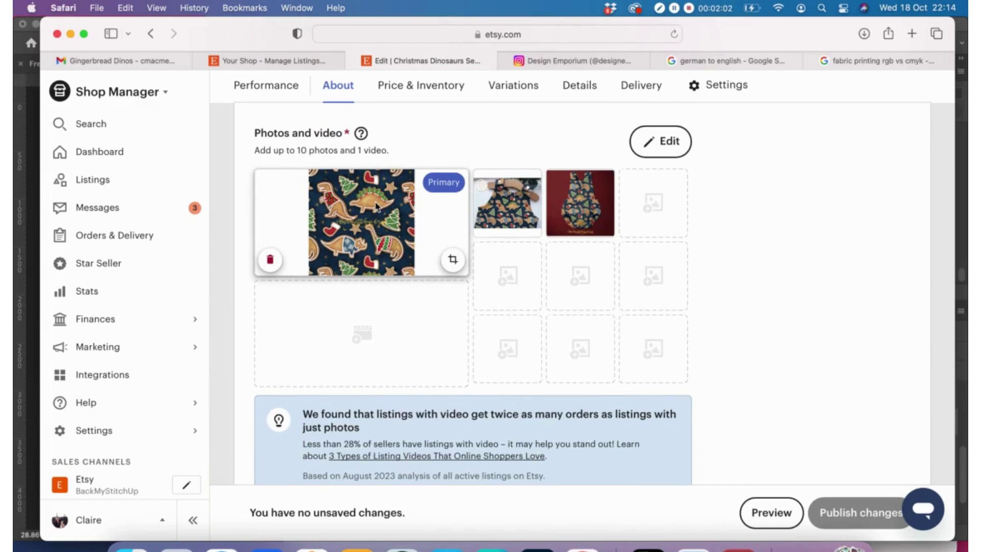
Open the primary photo in the editor and preview the dress and red romper mockups
left_click(377, 206)
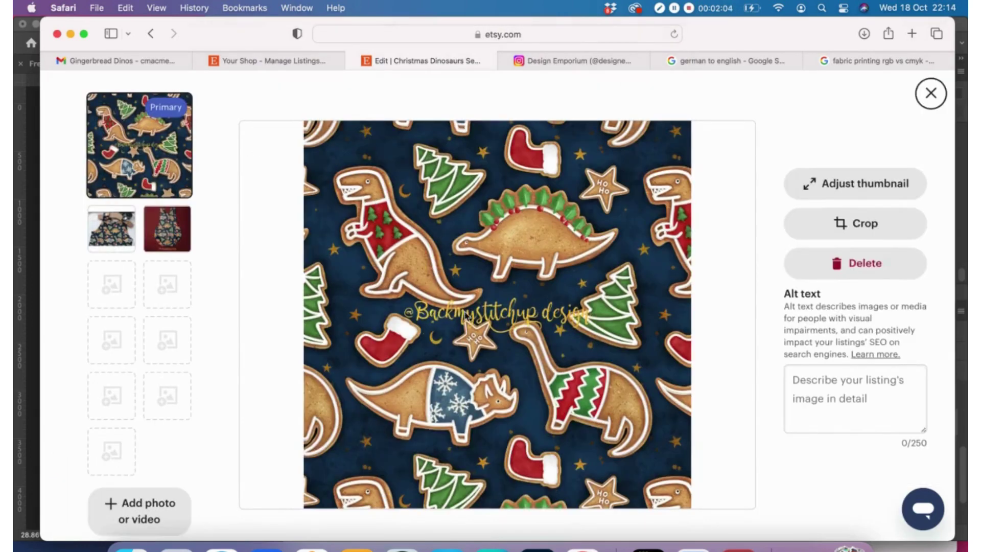
scroll(590, 315, "down", 2)
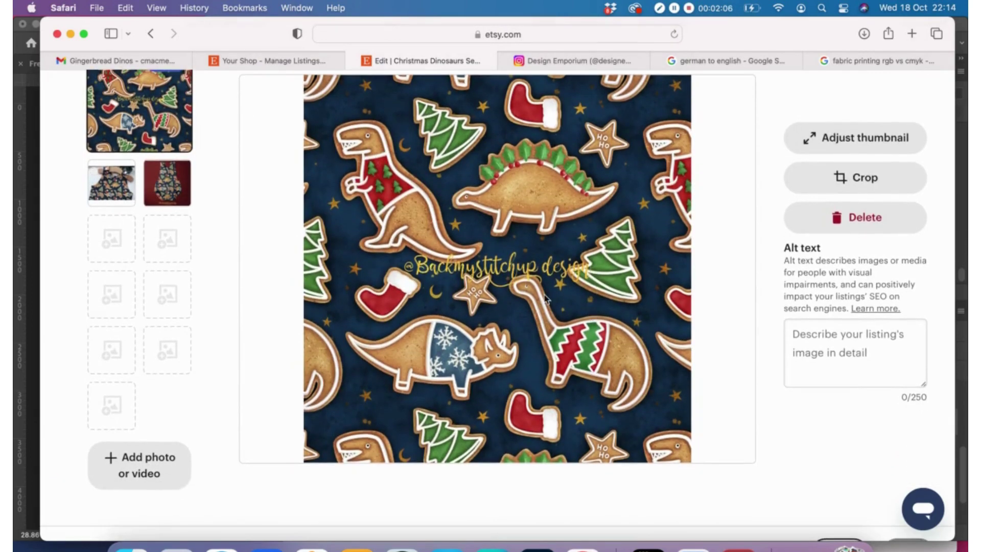
scroll(545, 299, "up", 1)
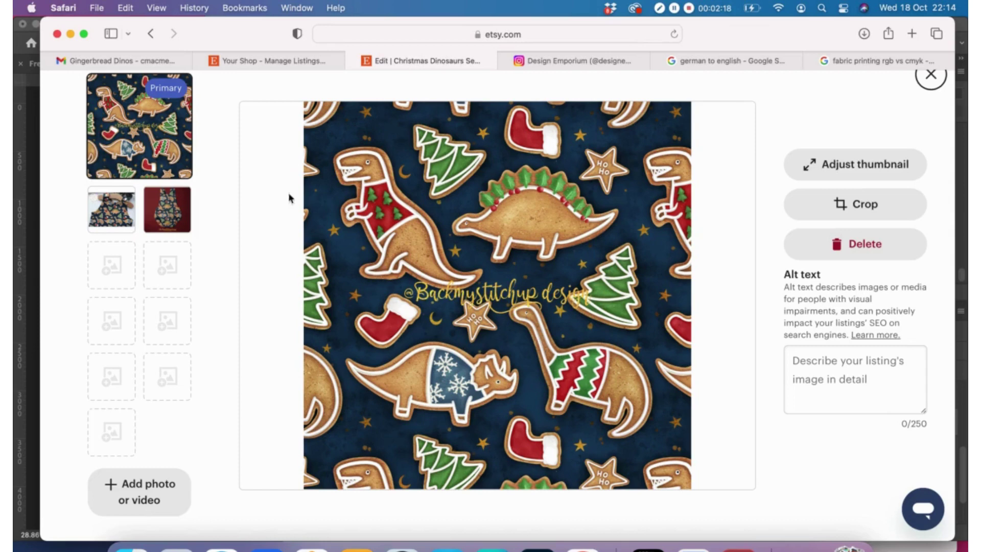
left_click(111, 214)
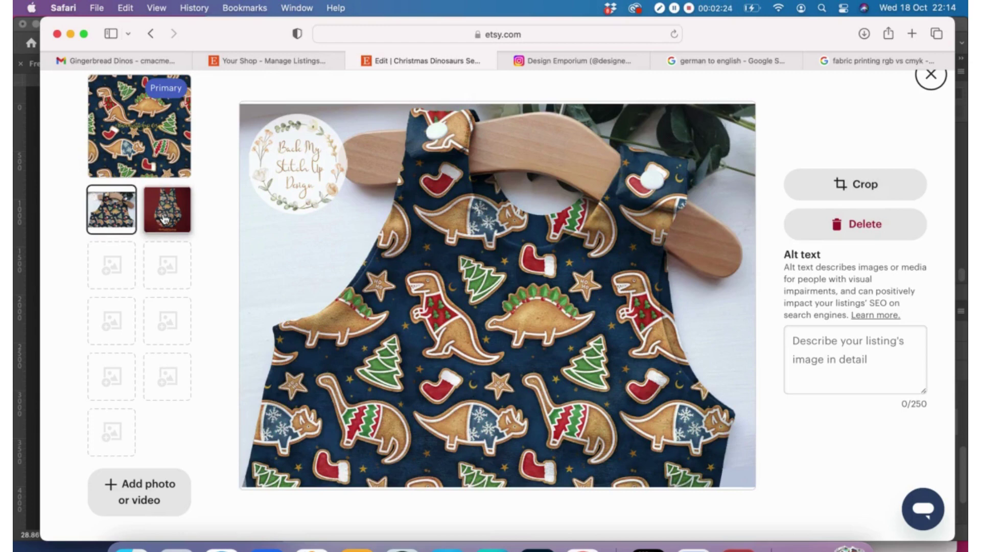
left_click(167, 218)
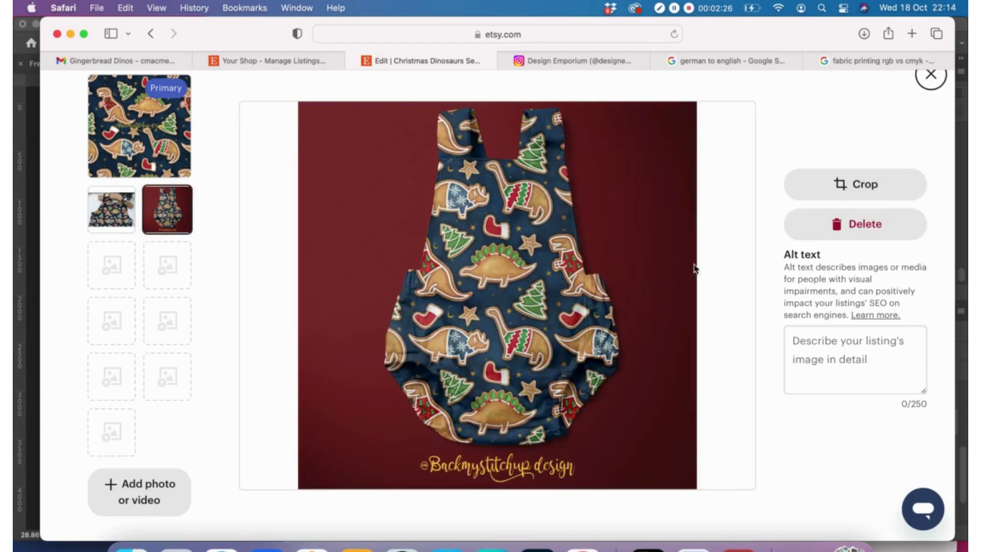
scroll(264, 191, "down", 2)
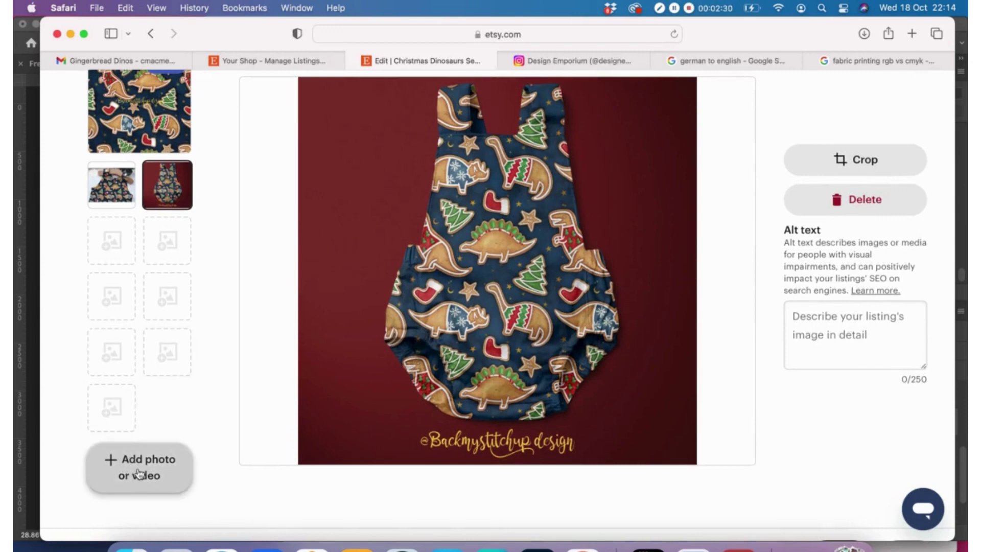
Cancel adding a Ghosties image and close the photo editor without changes
left_click(157, 473)
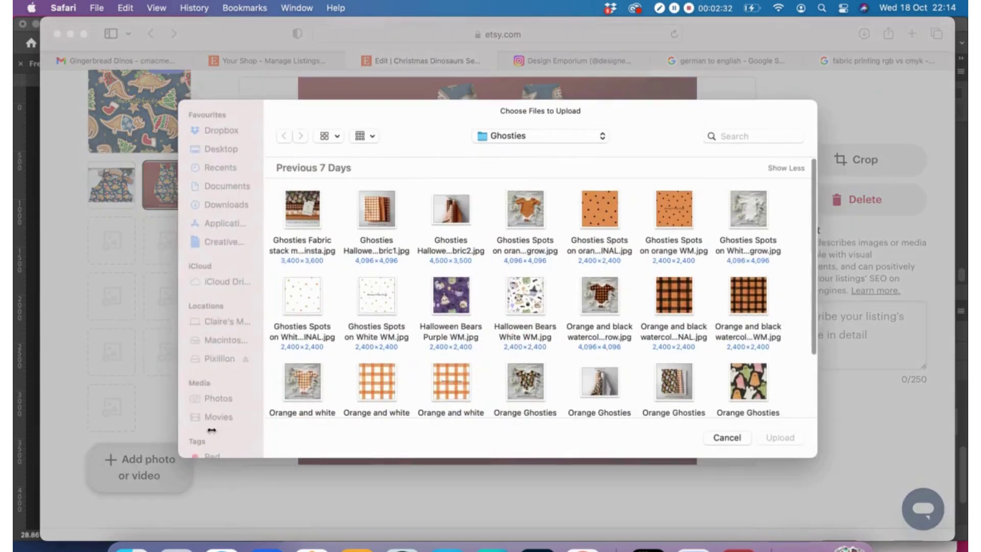
left_click(308, 210)
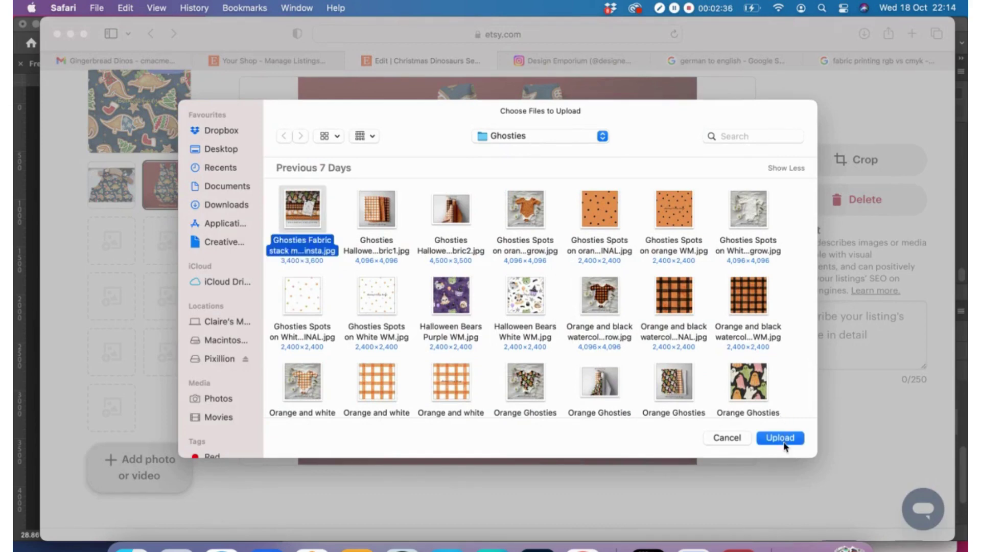
left_click(735, 438)
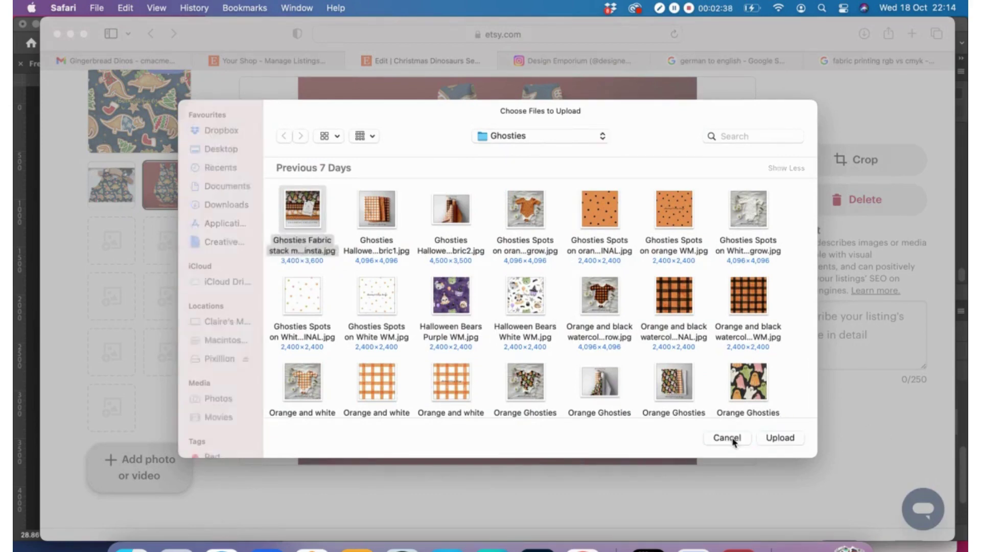
scroll(790, 205, "down", 1)
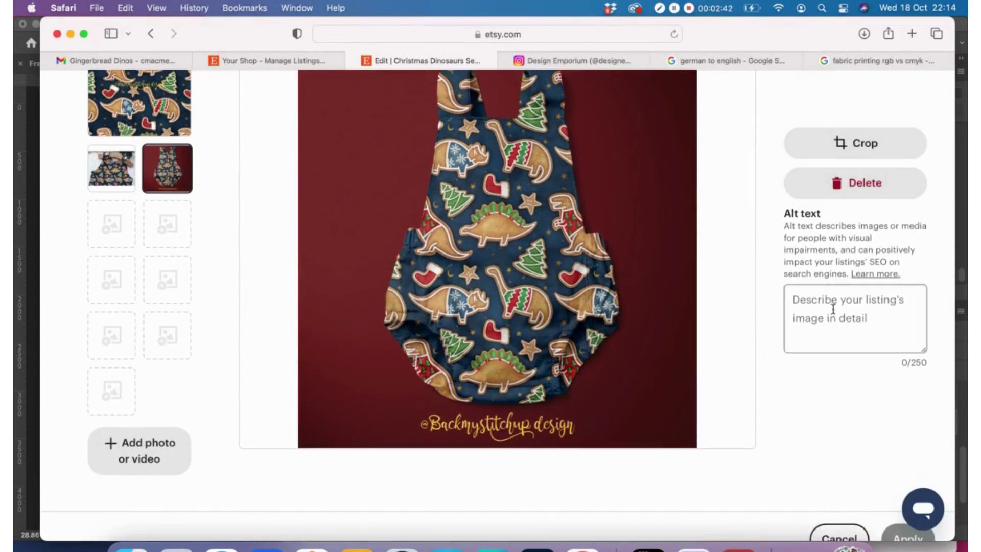
scroll(849, 411, "down", 1)
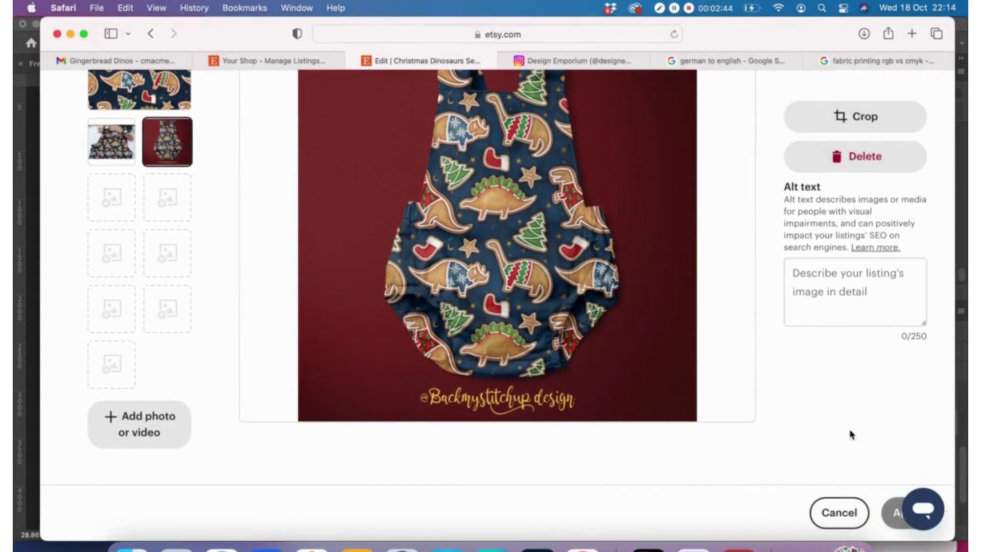
left_click(836, 515)
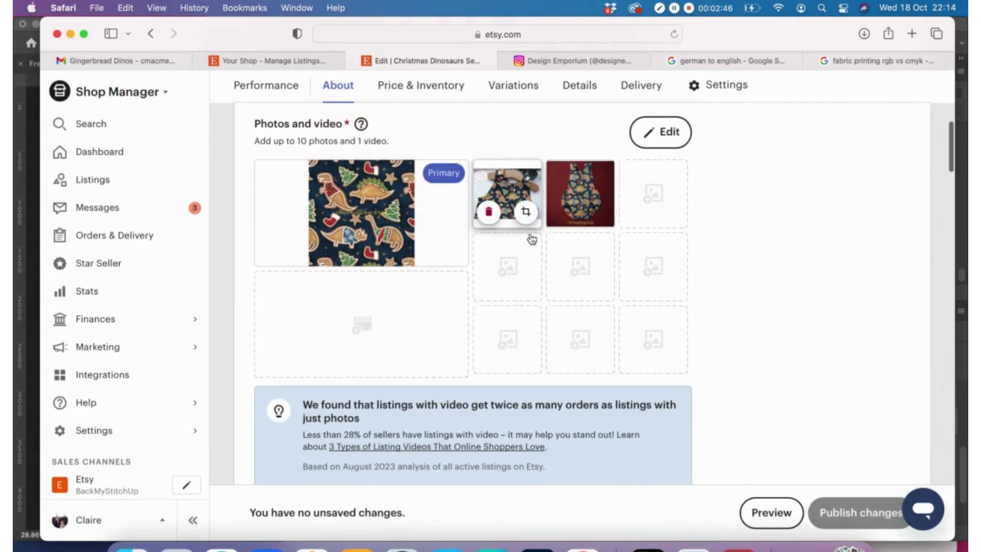
scroll(530, 235, "down", 2)
scroll(532, 240, "down", 4)
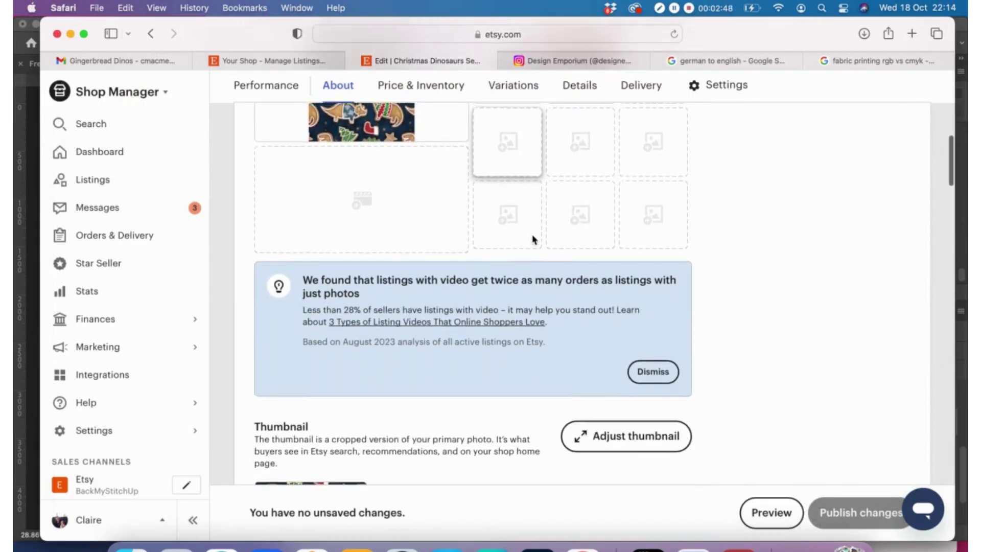
scroll(533, 240, "down", 3)
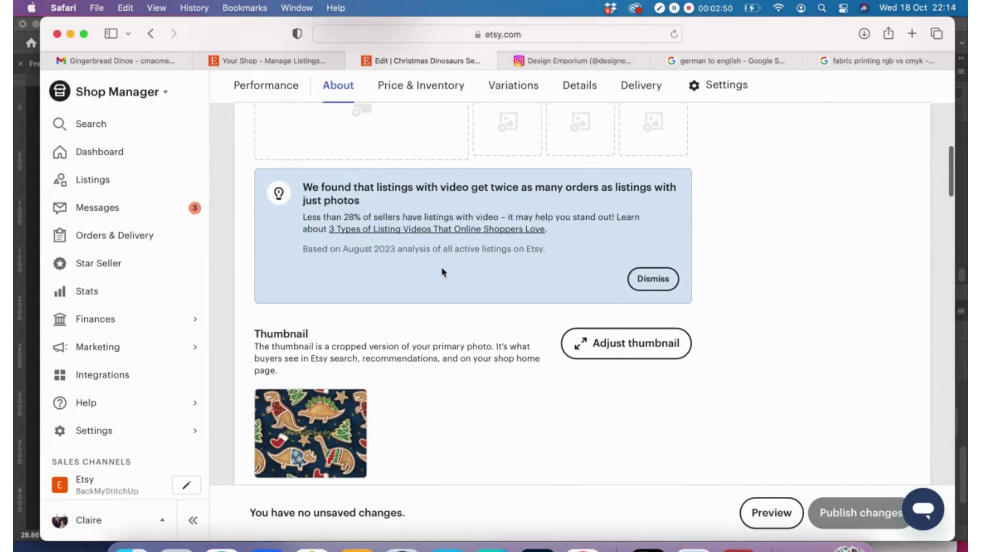
scroll(438, 280, "down", 6)
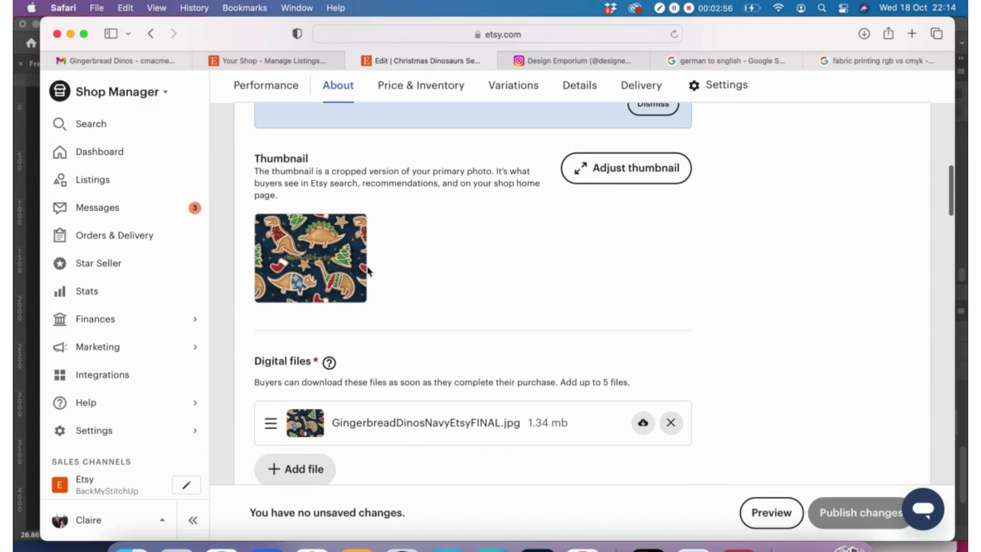
scroll(438, 285, "down", 4)
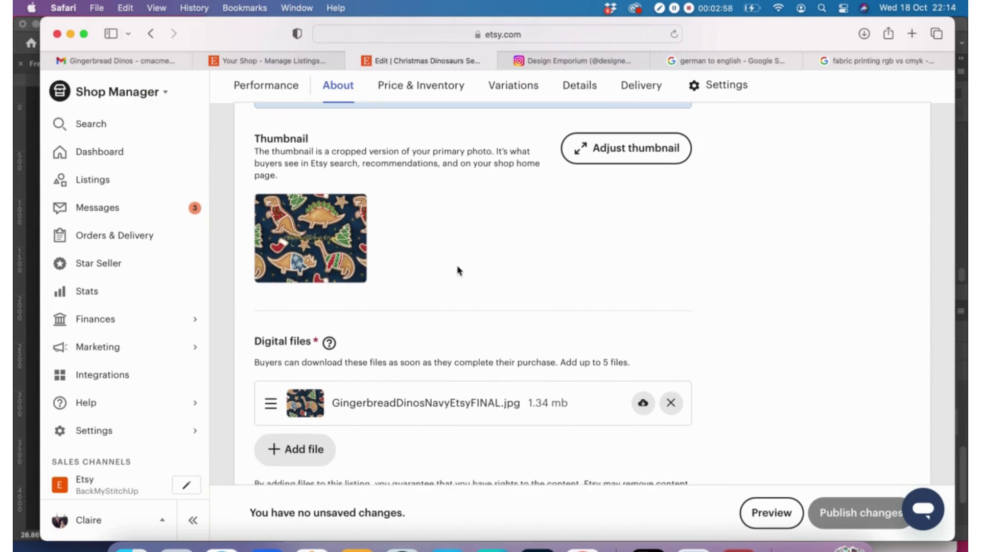
scroll(458, 269, "down", 1)
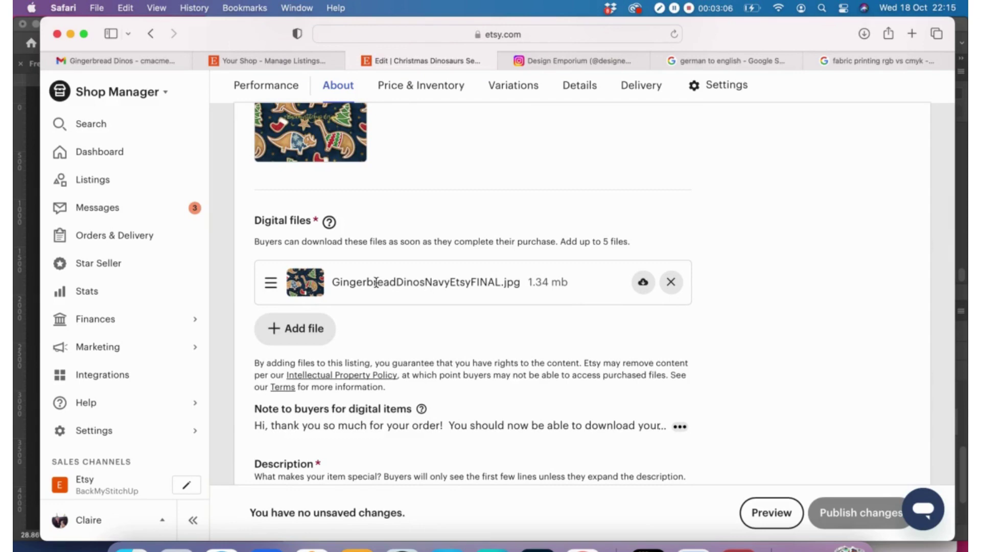
Remove the current digital file and upload GingerbreadDinosNavyEtsyFINAL.jpg (1.34 mb) in its place
left_click(670, 282)
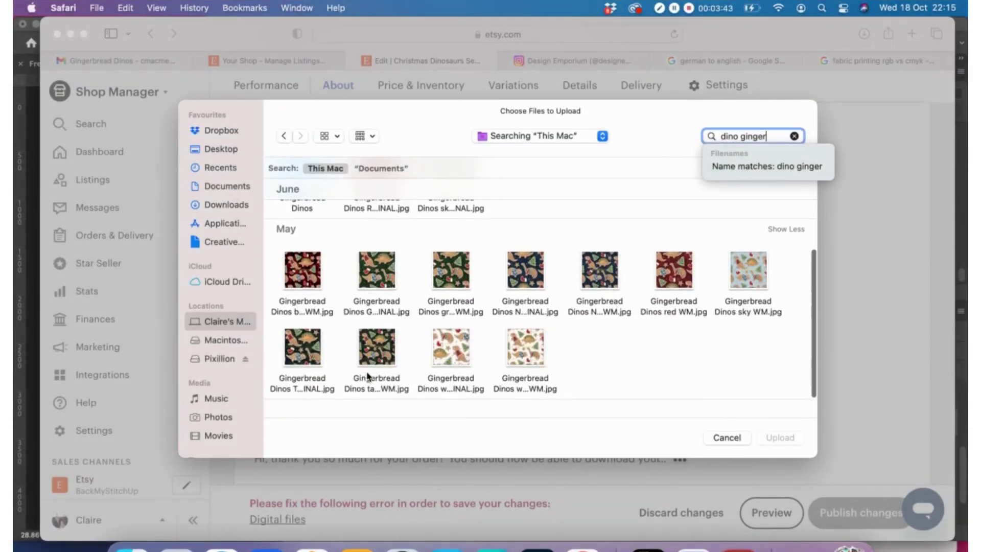
left_click(526, 275)
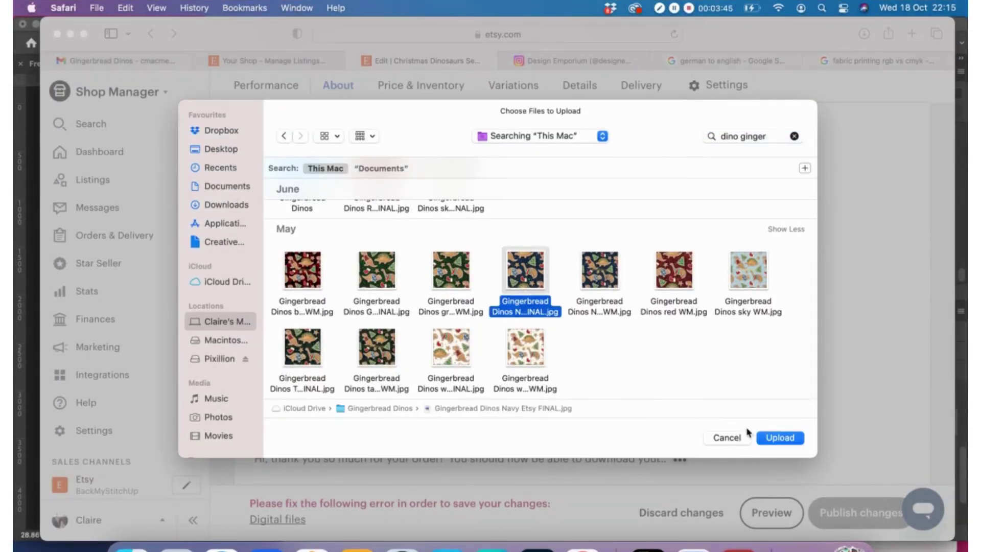
left_click(772, 438)
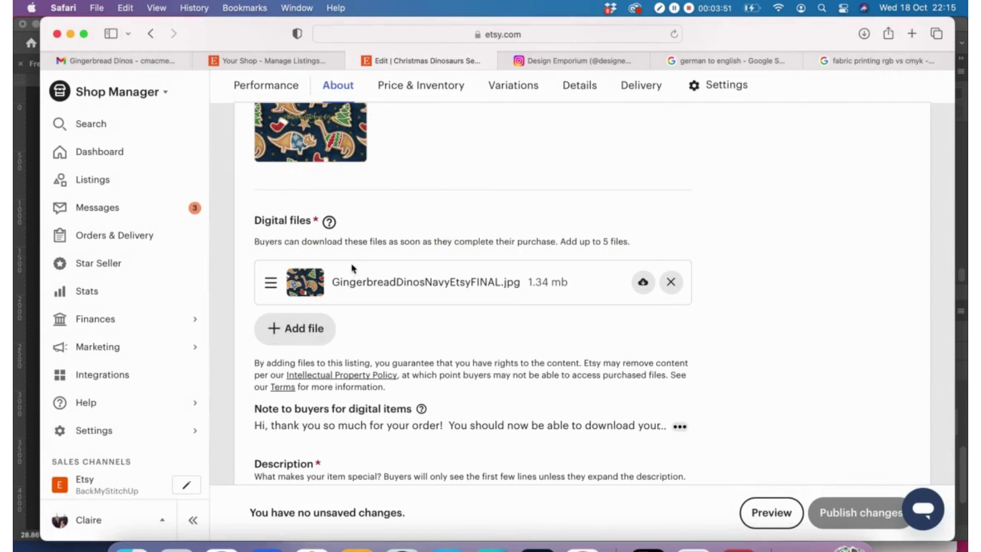
scroll(312, 264, "up", 1)
scroll(310, 264, "up", 2)
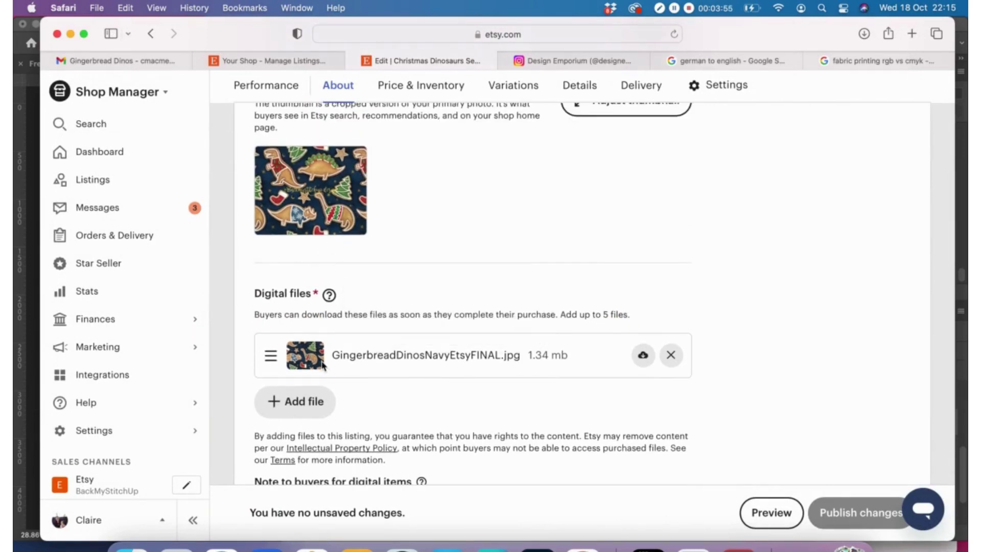
scroll(318, 363, "down", 2)
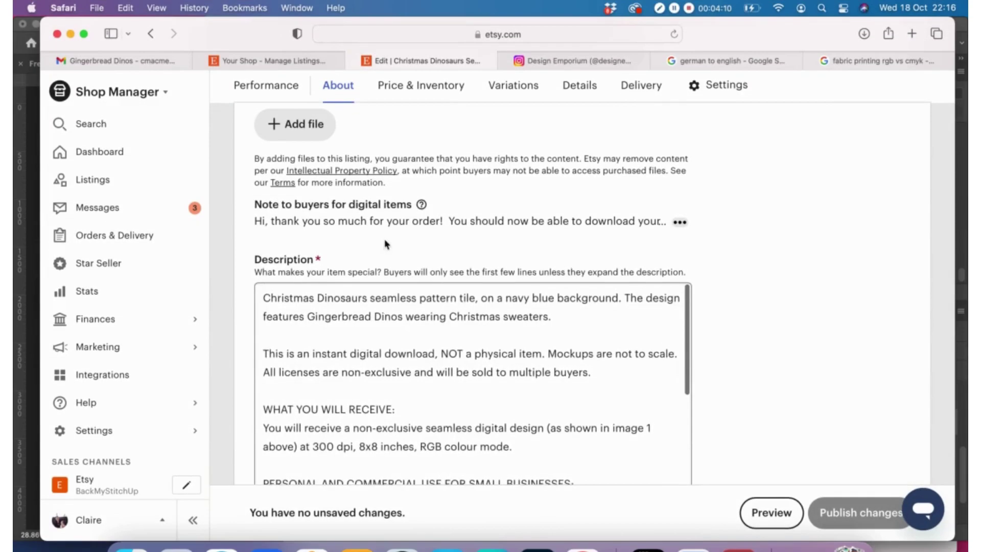
scroll(386, 244, "down", 5)
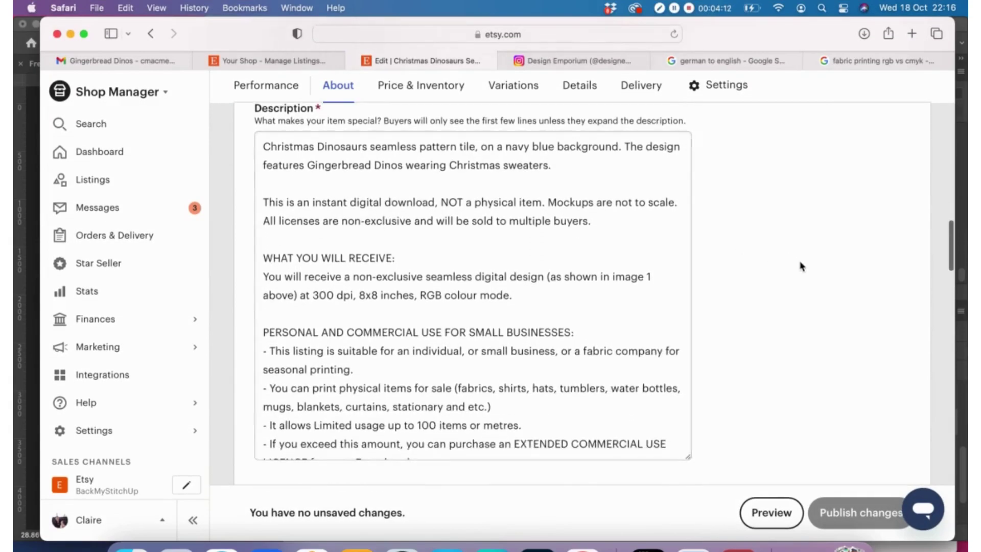
scroll(799, 266, "down", 1)
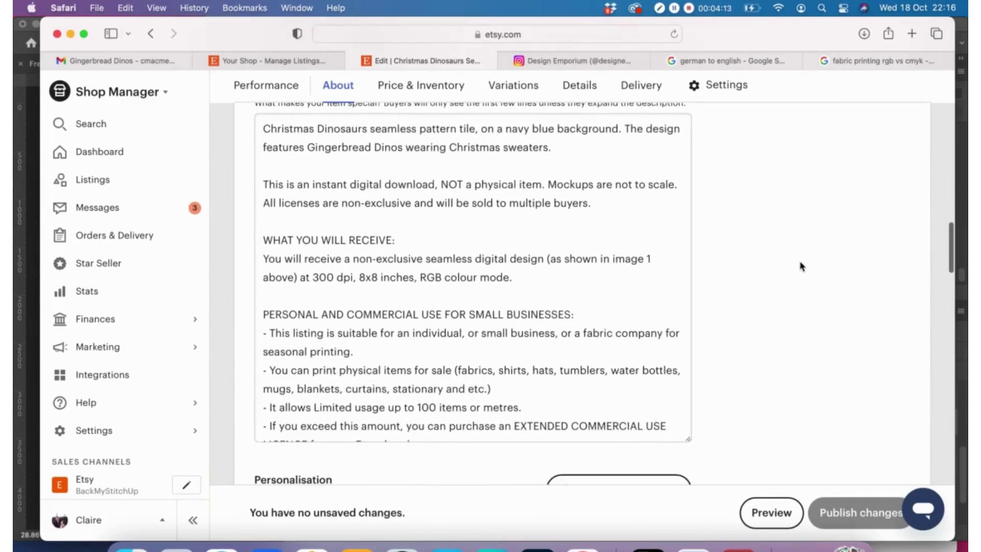
left_click(262, 128)
left_click_drag(262, 128, 483, 128)
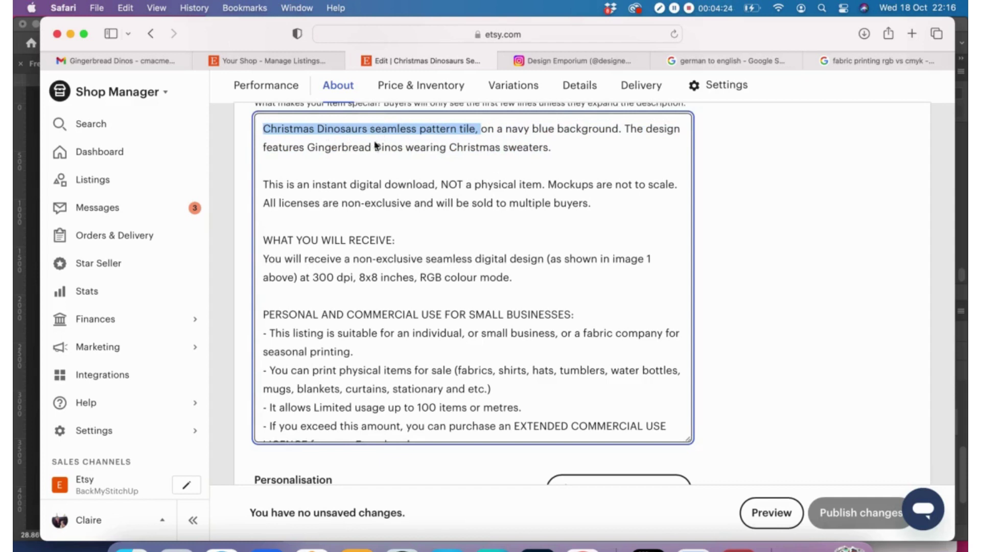
left_click(568, 147)
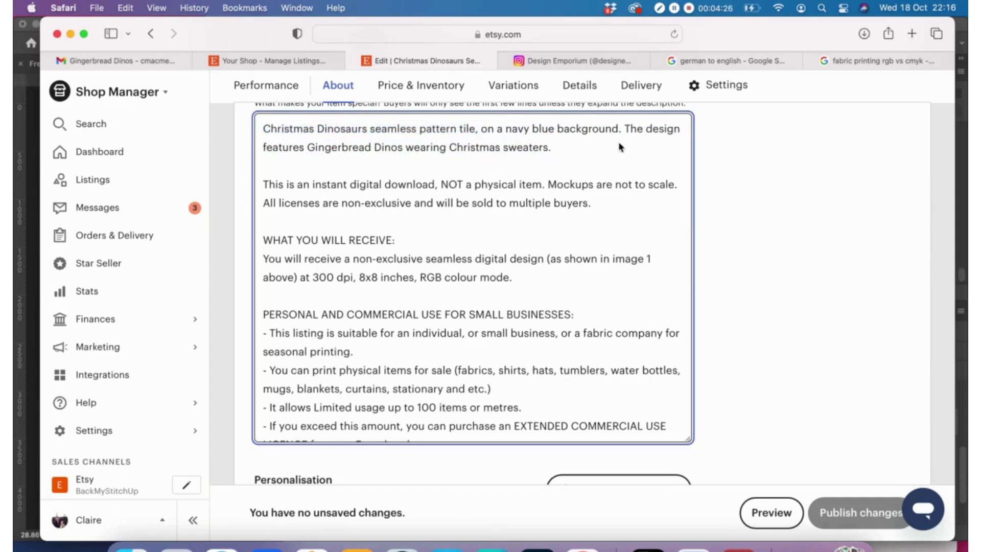
scroll(418, 204, "down", 3)
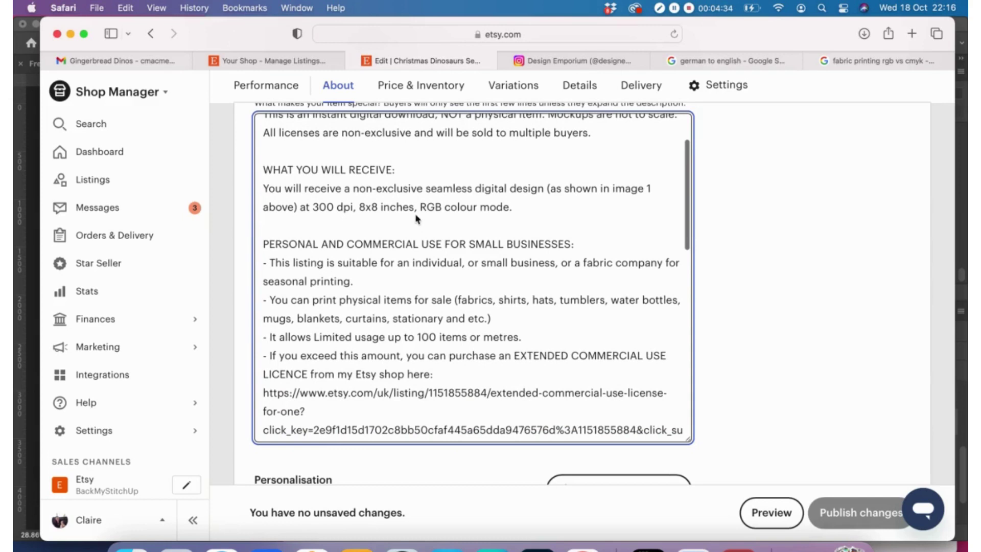
scroll(521, 236, "down", 3)
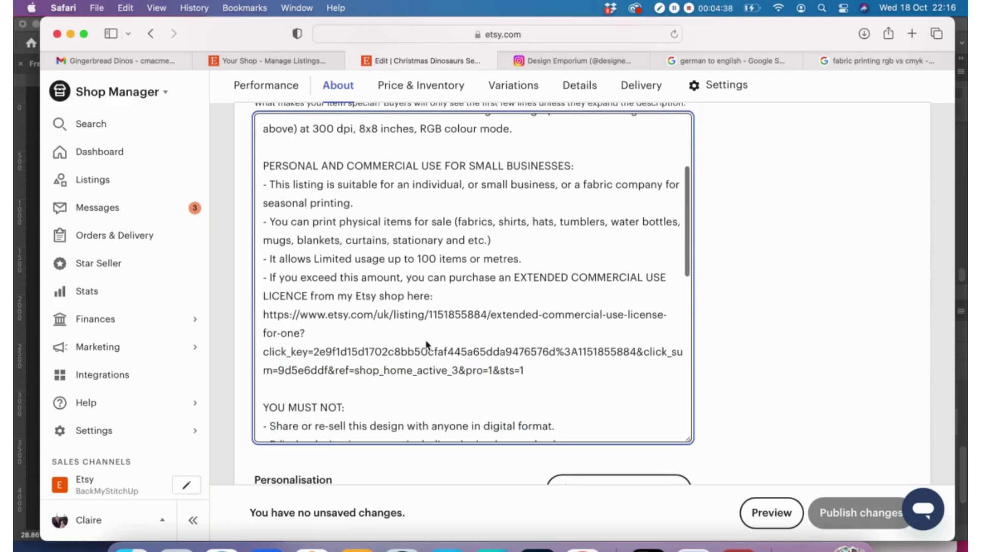
scroll(514, 331, "down", 2)
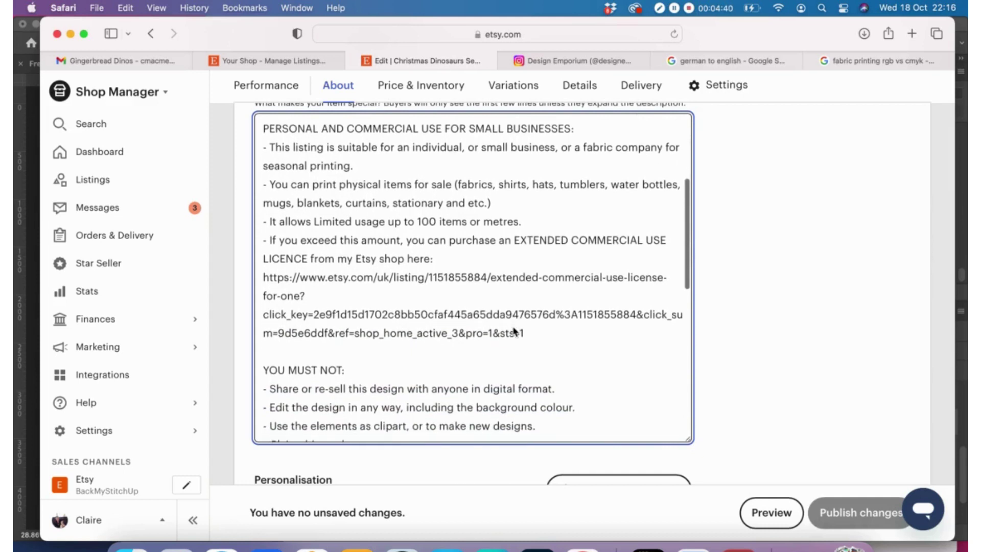
scroll(513, 325, "down", 5)
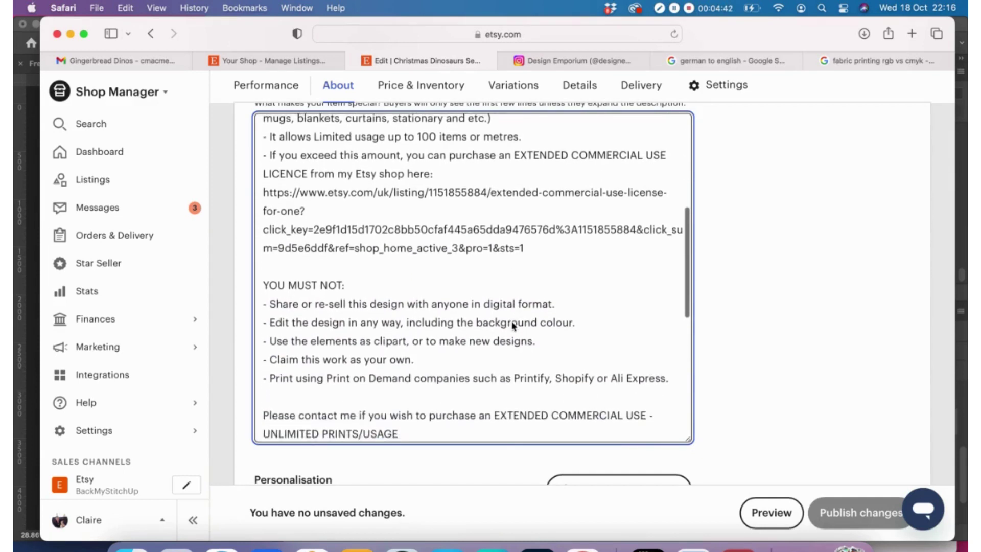
scroll(512, 326, "down", 1)
scroll(367, 301, "down", 8)
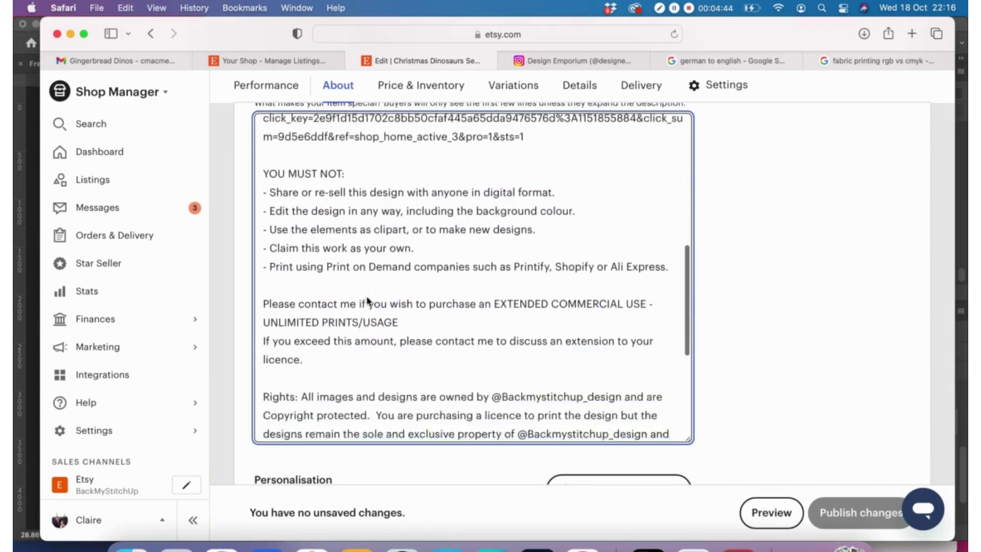
scroll(367, 301, "down", 8)
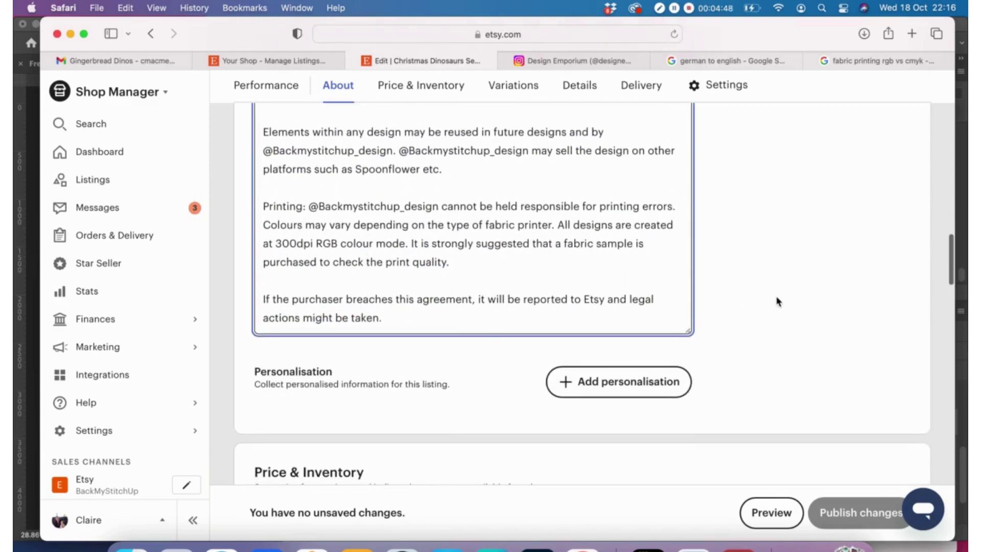
scroll(778, 301, "down", 5)
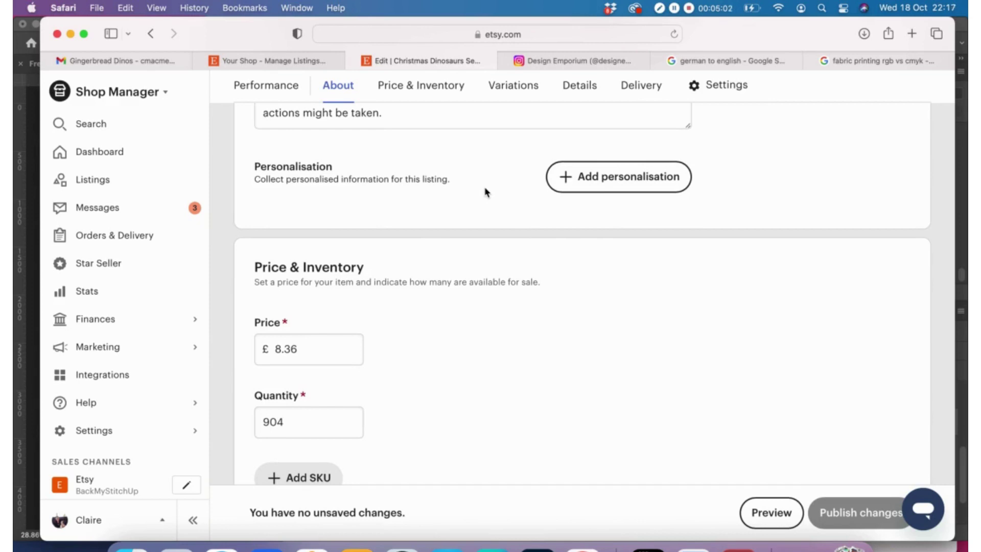
scroll(461, 286, "down", 3)
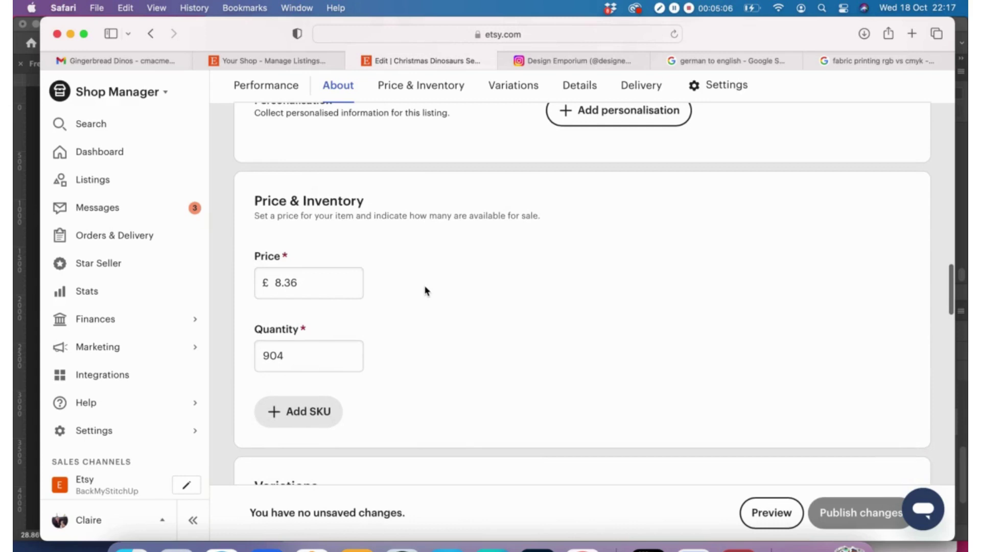
scroll(429, 291, "down", 3)
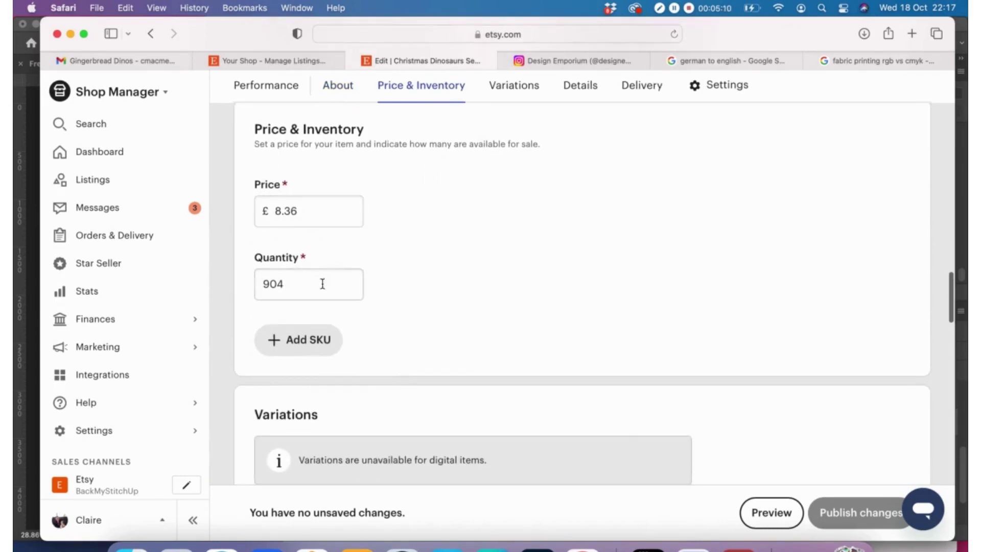
left_click(296, 285)
scroll(298, 289, "down", 2)
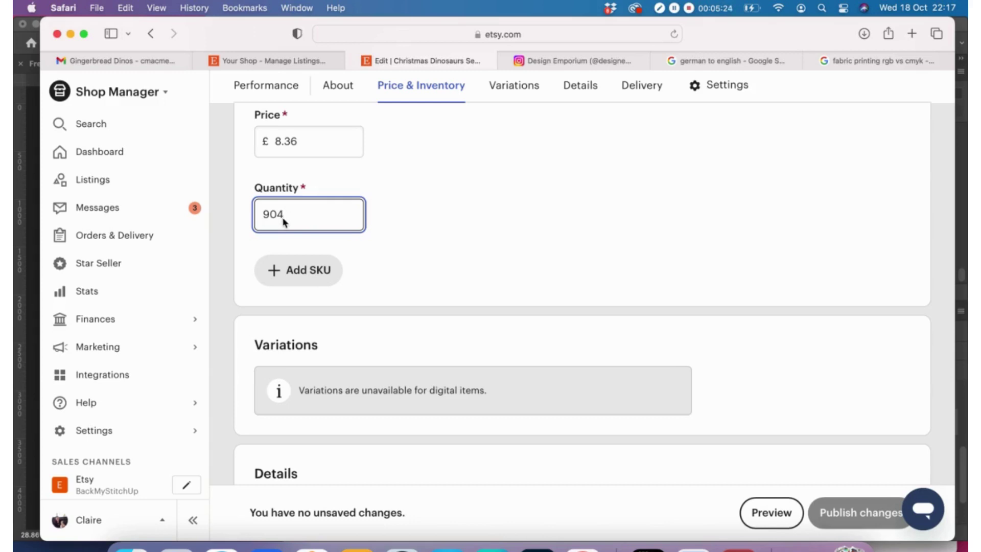
left_click(409, 241)
scroll(413, 242, "down", 3)
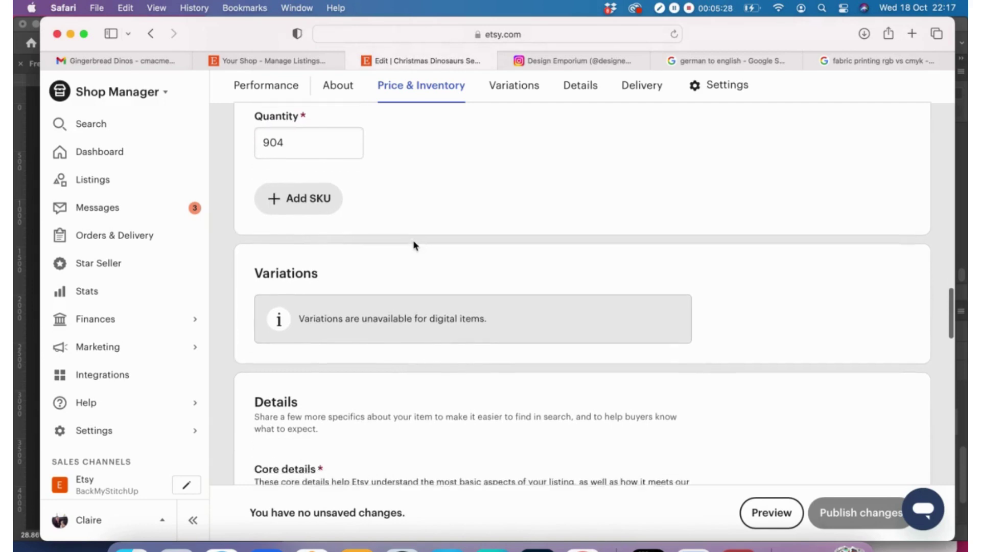
scroll(415, 245, "down", 3)
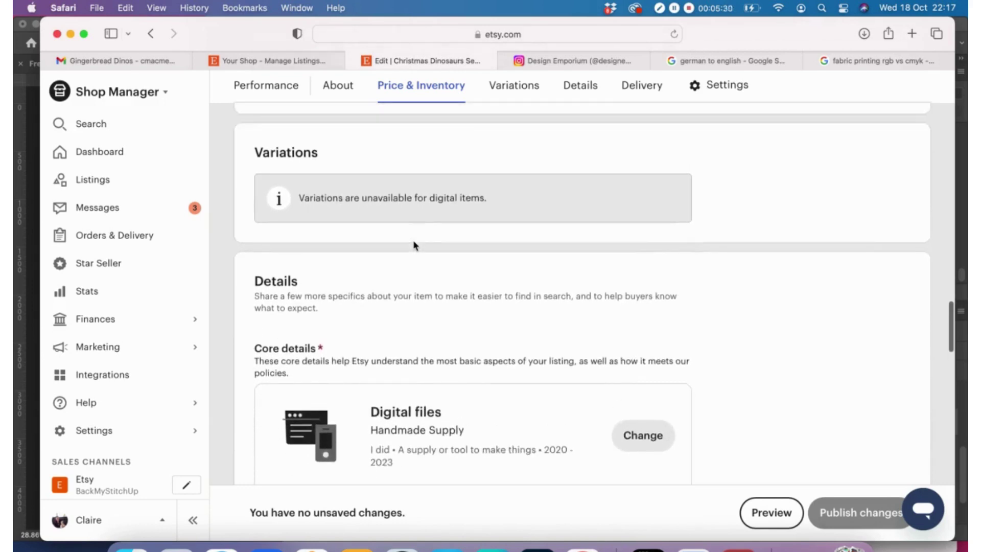
scroll(415, 245, "up", 2)
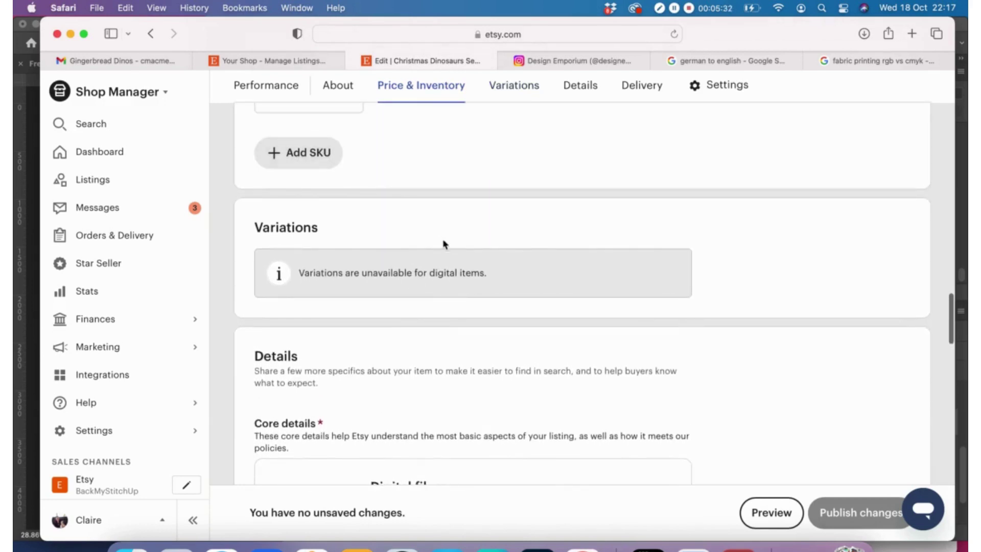
scroll(443, 244, "down", 5)
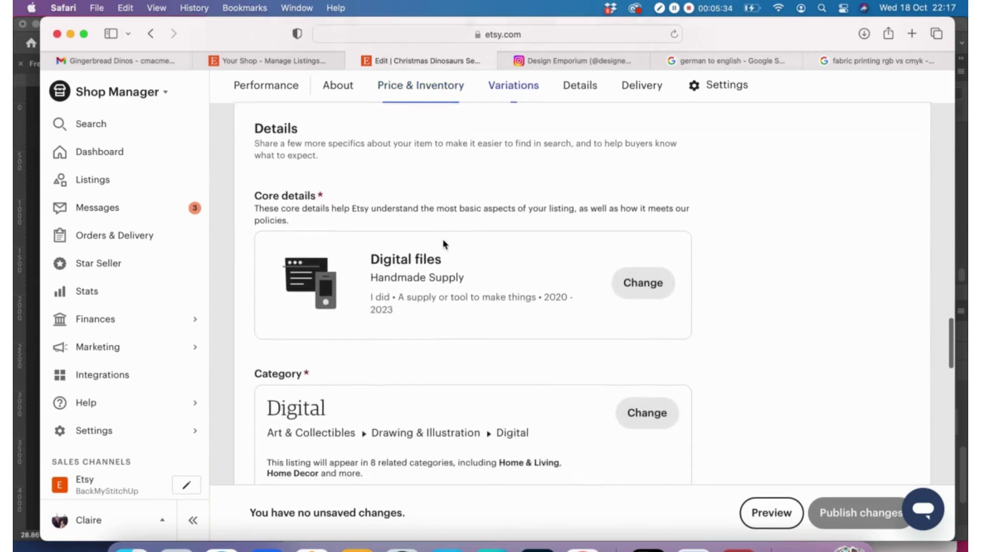
scroll(443, 240, "up", 1)
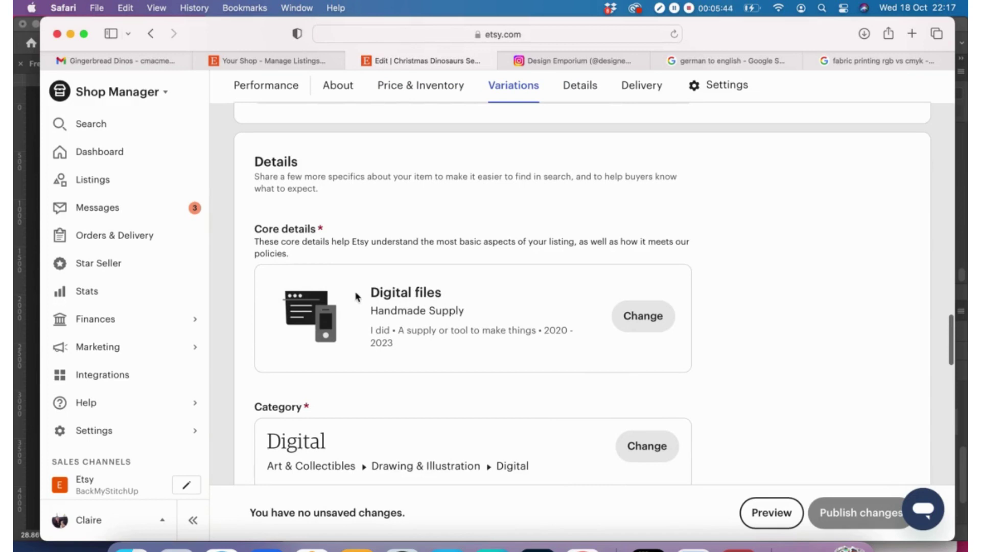
scroll(447, 297, "down", 1)
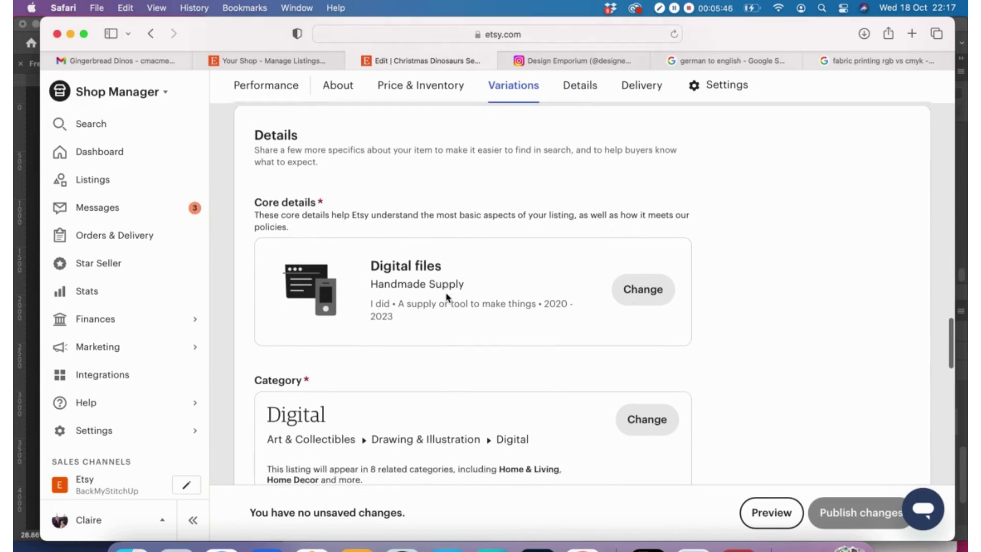
scroll(449, 265, "down", 2)
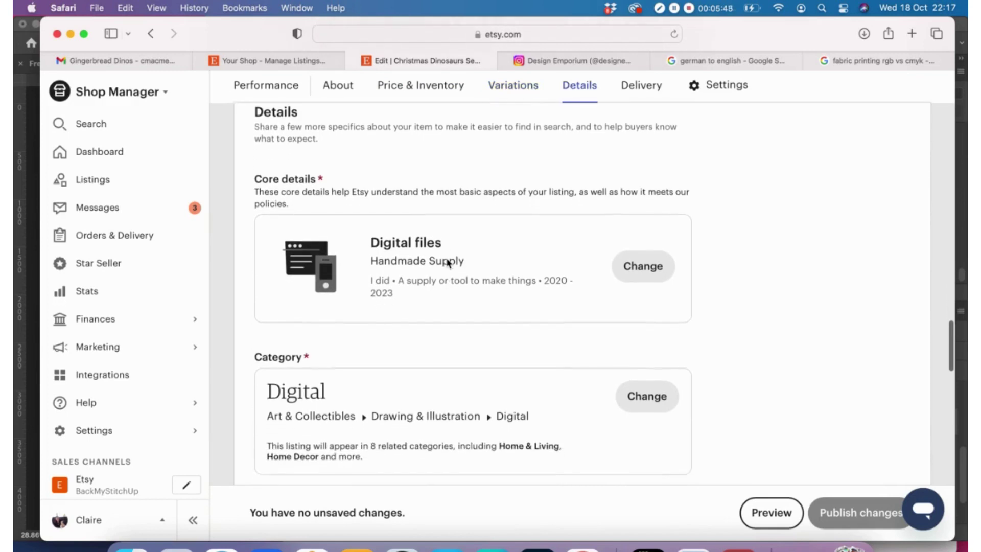
scroll(447, 264, "down", 4)
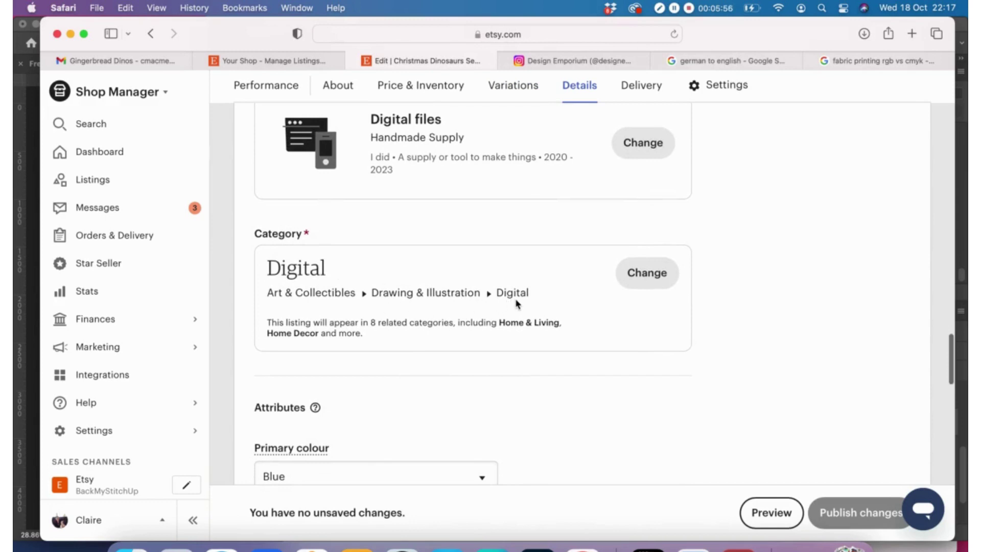
scroll(516, 303, "down", 9)
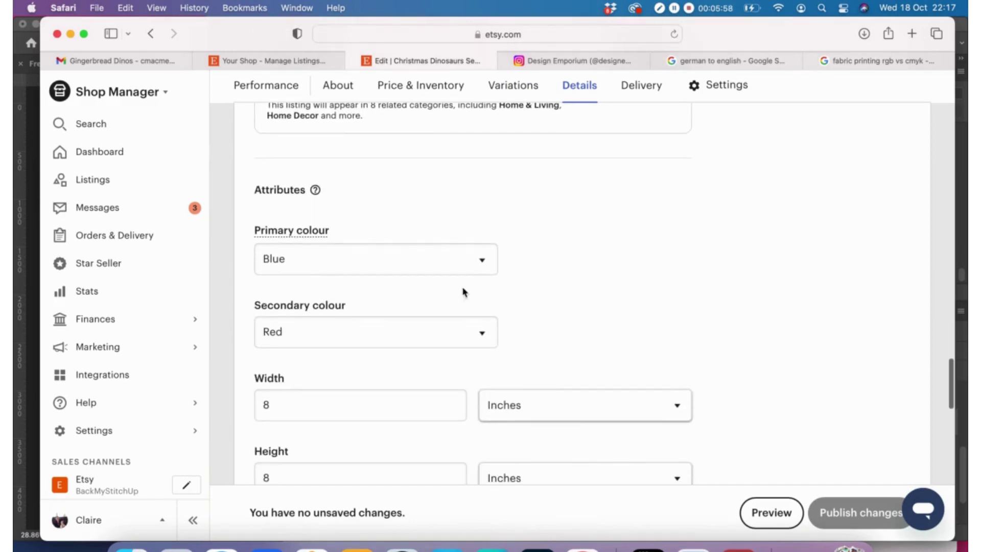
scroll(313, 322, "down", 3)
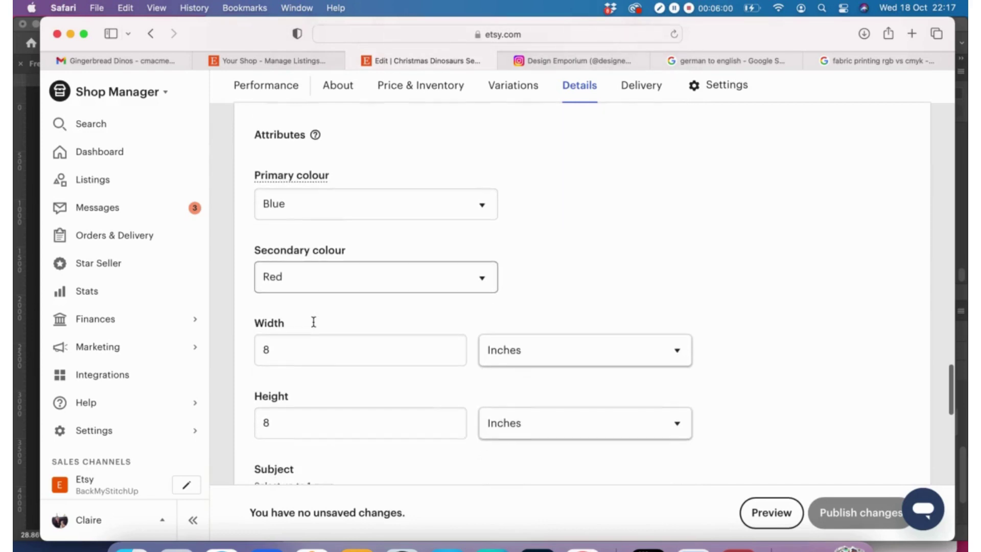
scroll(313, 321, "down", 3)
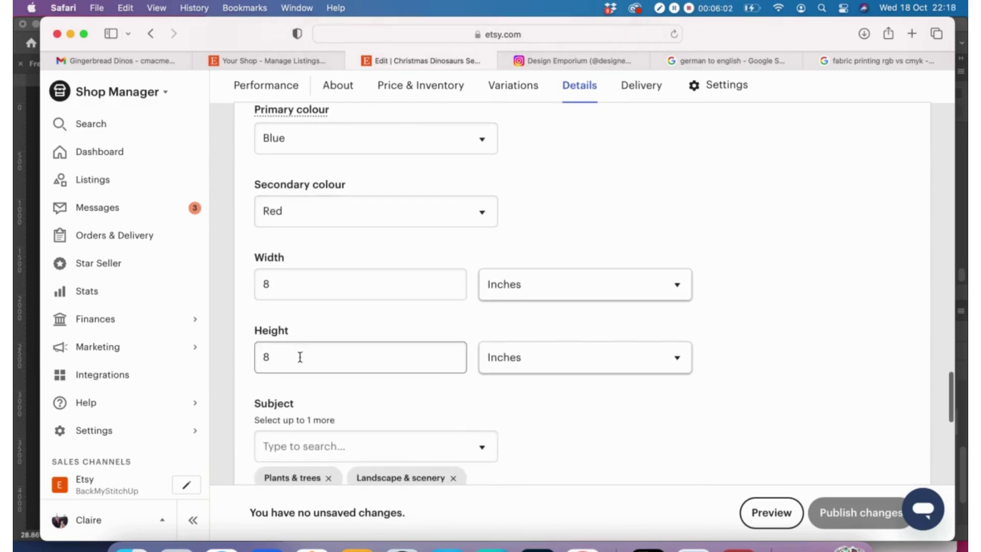
scroll(300, 357, "down", 6)
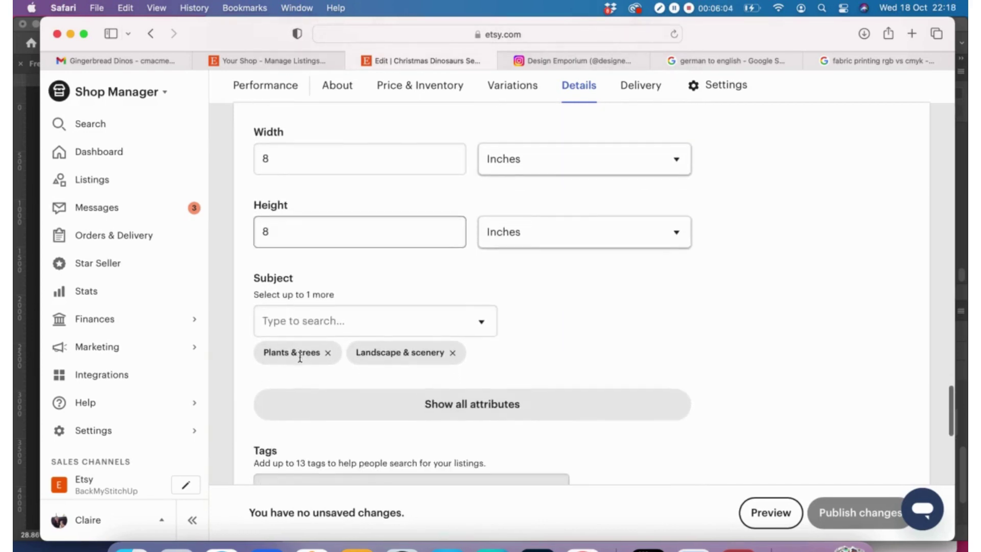
scroll(300, 357, "down", 1)
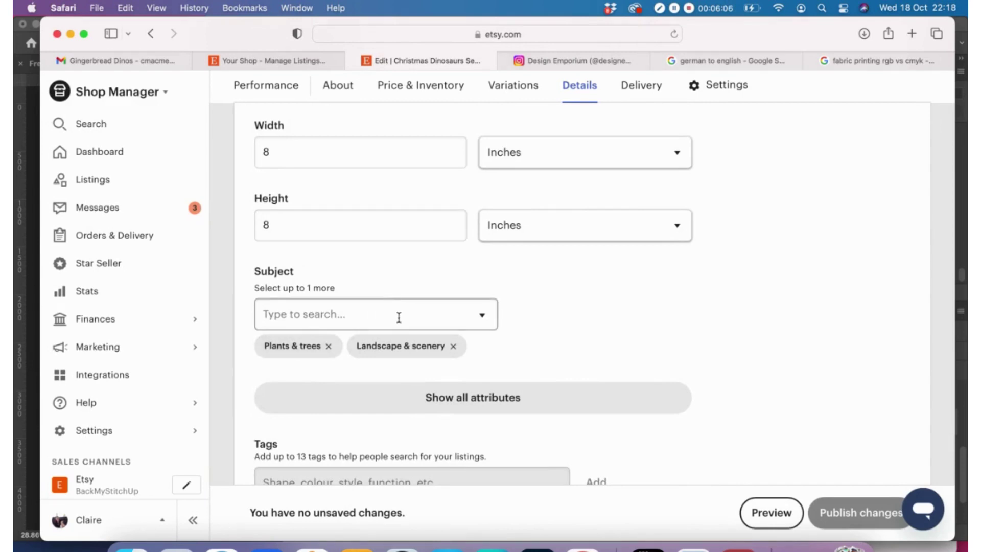
Tick Religious in the Subject checklist alongside the listing's two existing subjects
left_click(467, 313)
scroll(470, 317, "down", 4)
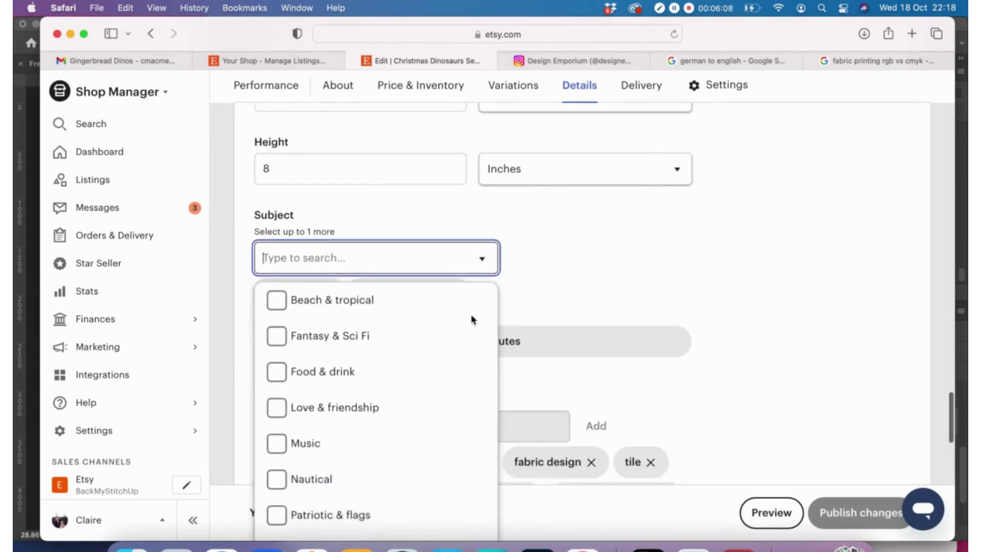
scroll(325, 498, "down", 2)
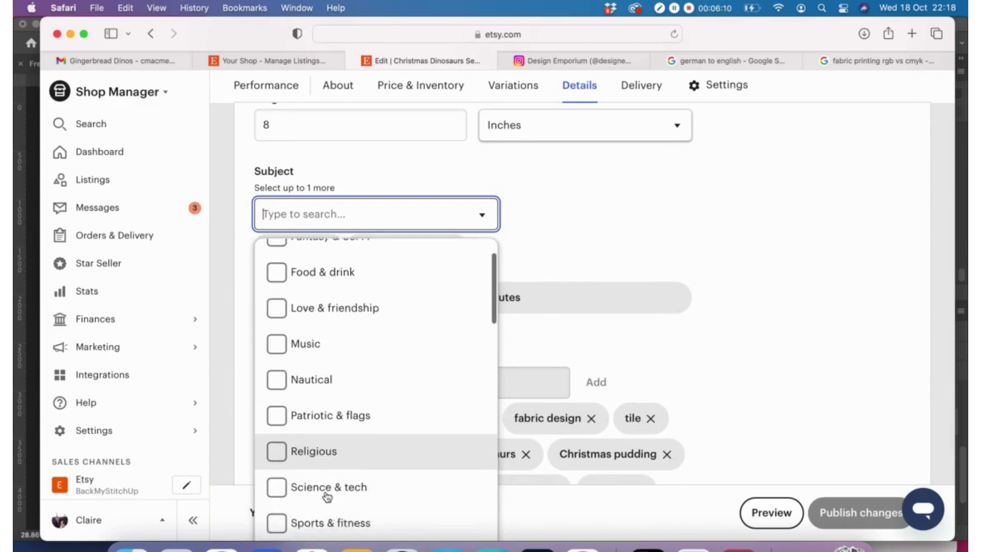
scroll(360, 495, "down", 2)
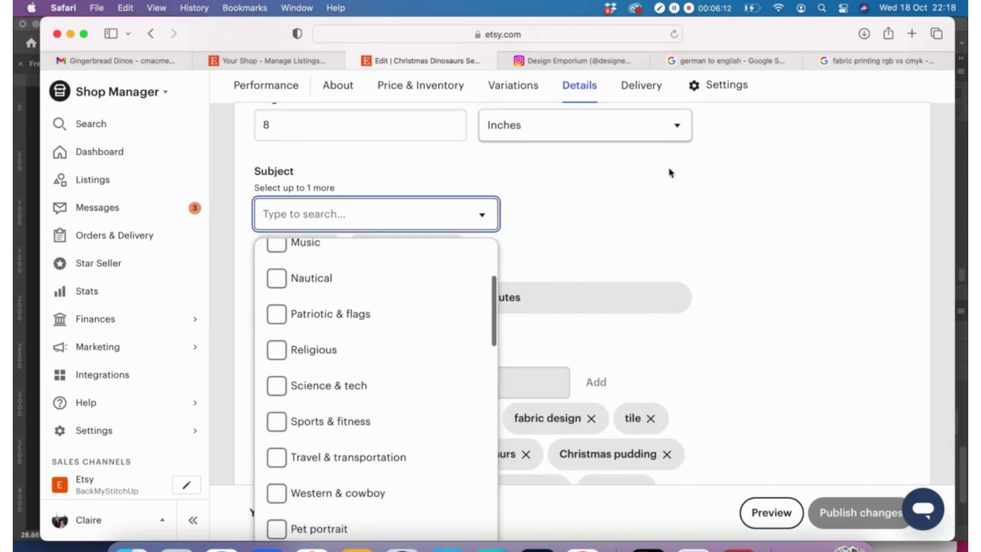
left_click(282, 351)
left_click(597, 229)
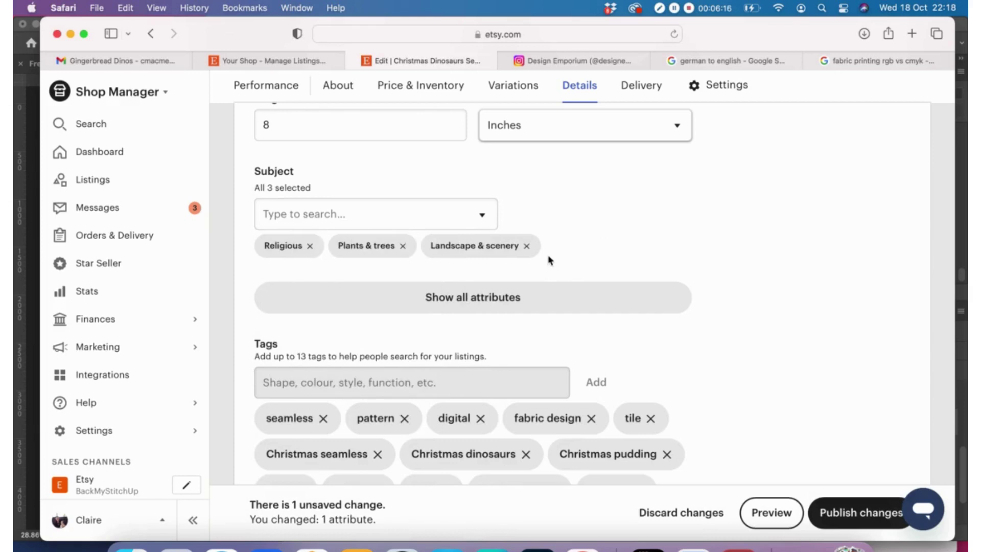
scroll(549, 260, "down", 5)
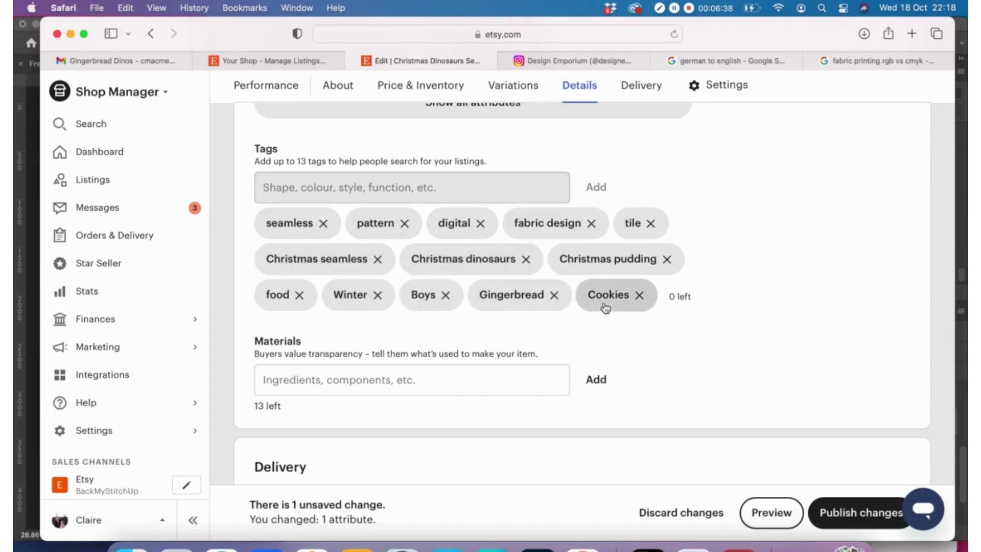
Scroll past Delivery and Settings and open the Listing preview showing the £8.36 tile
scroll(615, 332, "down", 5)
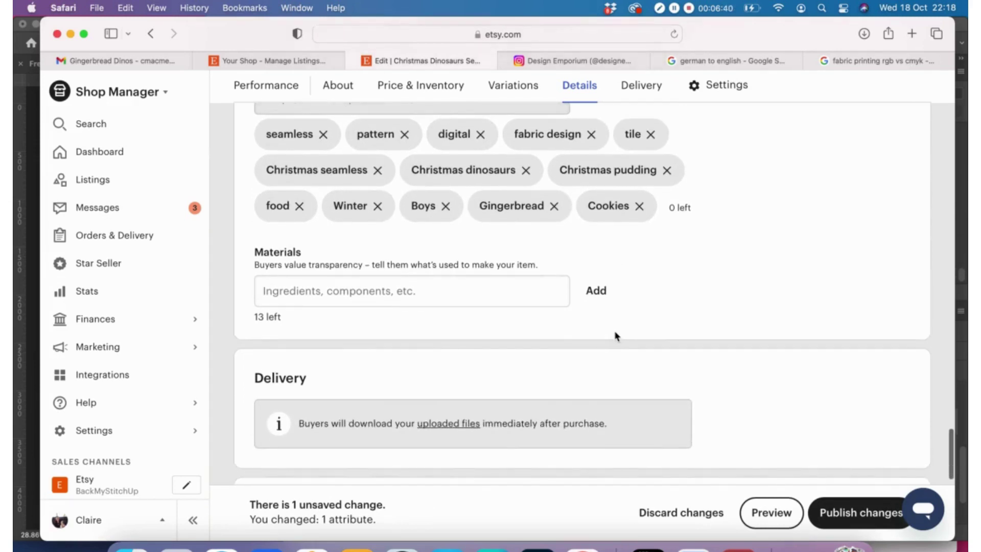
scroll(616, 336, "down", 4)
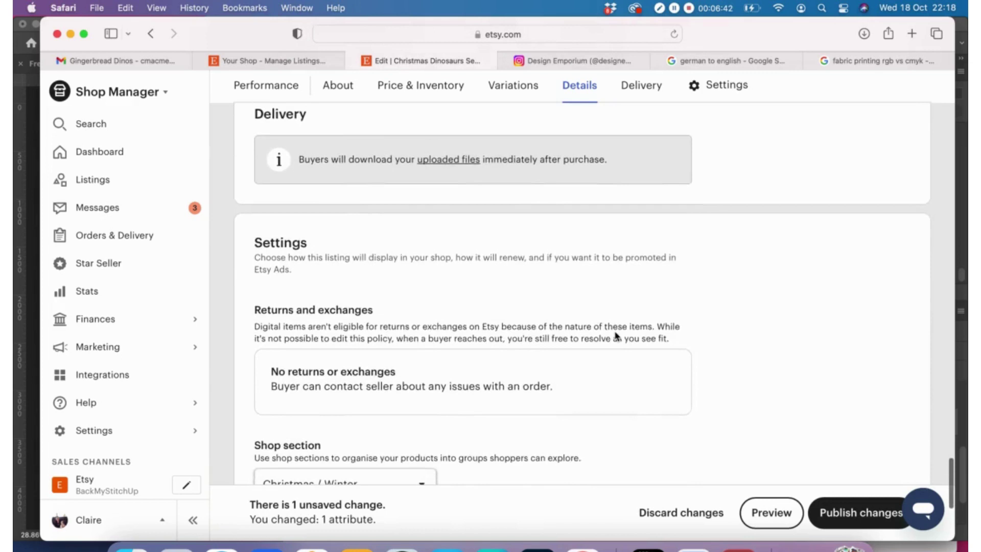
scroll(615, 336, "up", 2)
scroll(615, 336, "down", 6)
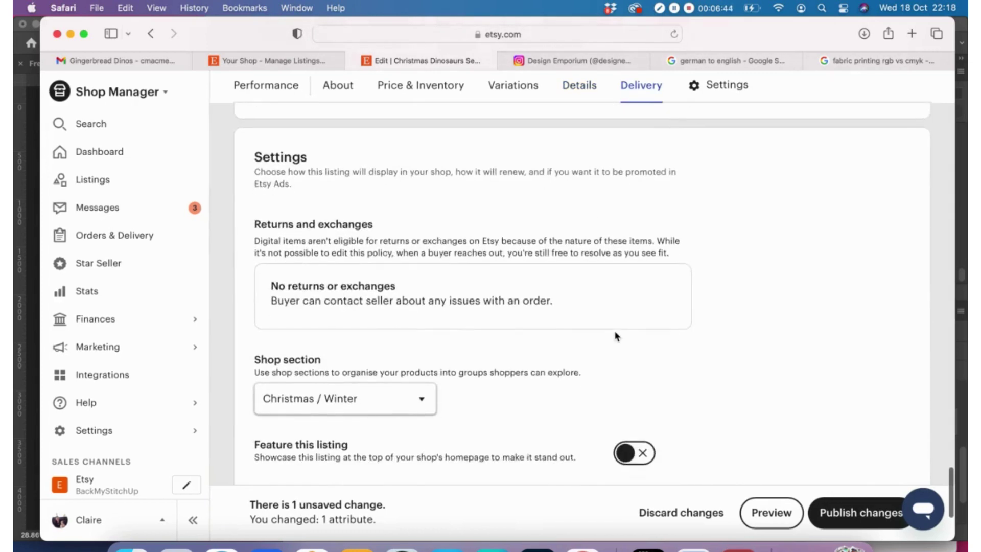
scroll(617, 336, "down", 2)
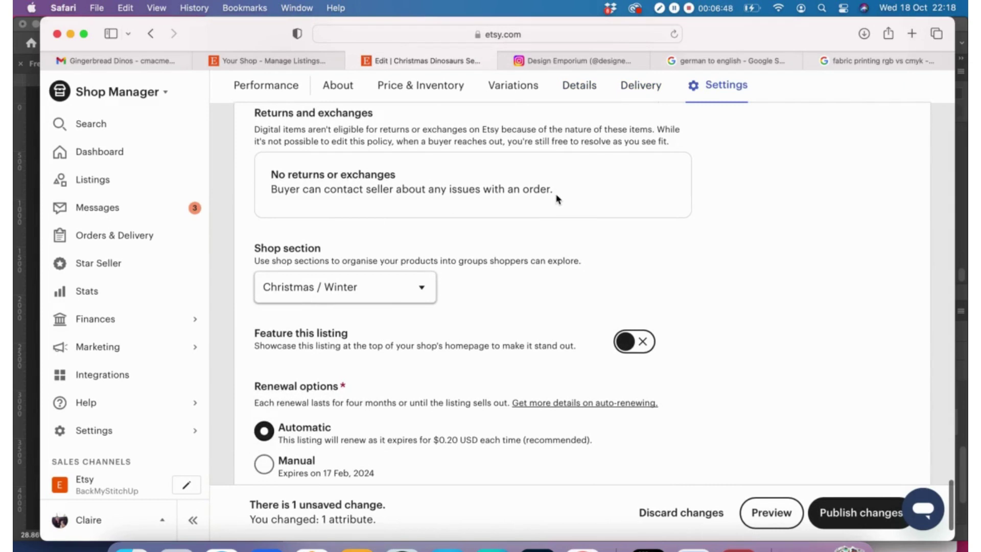
scroll(637, 283, "down", 2)
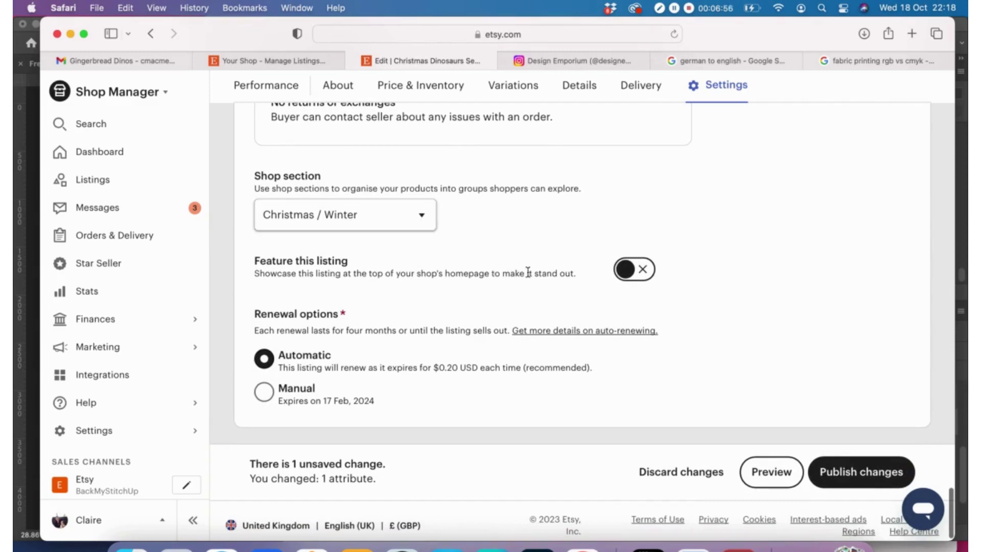
scroll(528, 276, "down", 1)
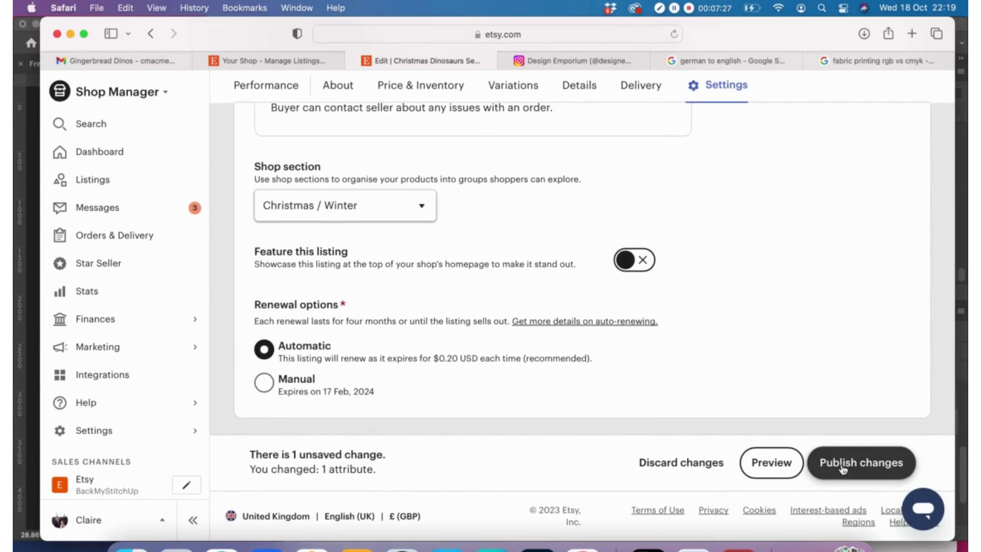
left_click(781, 471)
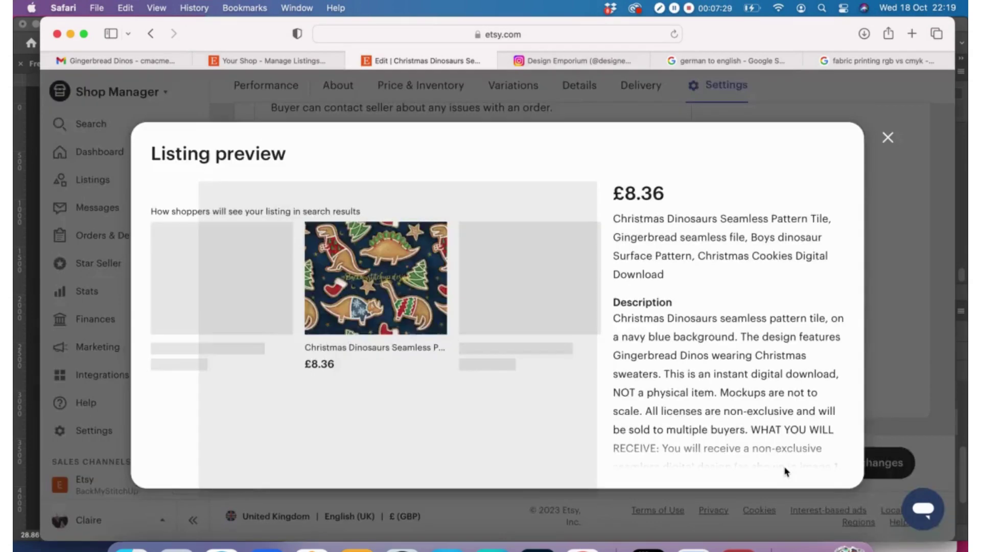
scroll(649, 365, "down", 2)
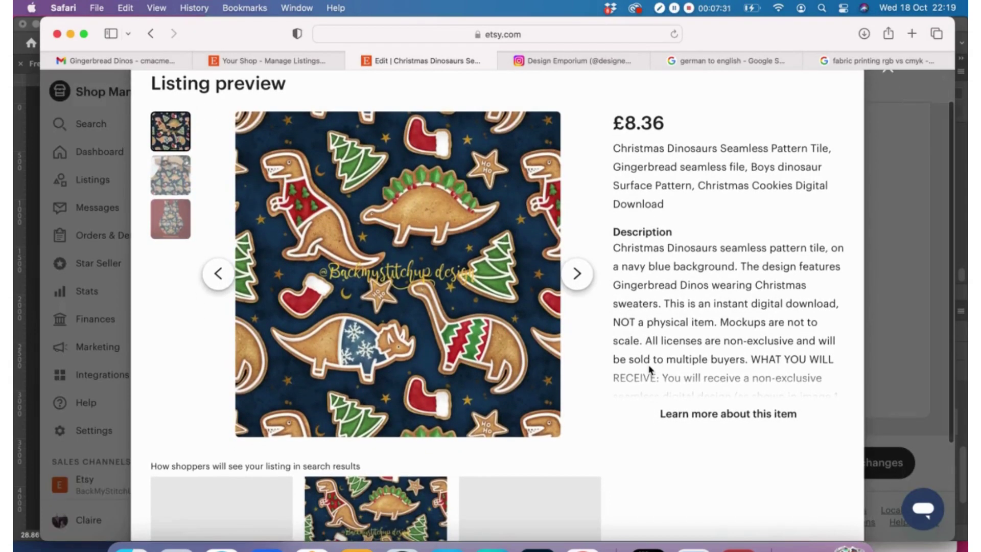
scroll(651, 367, "up", 1)
scroll(655, 367, "down", 1)
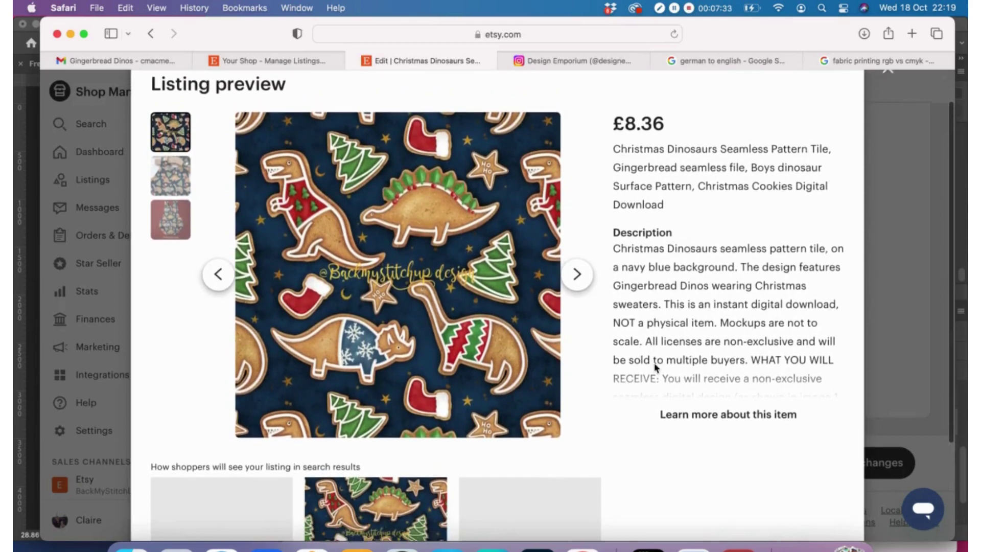